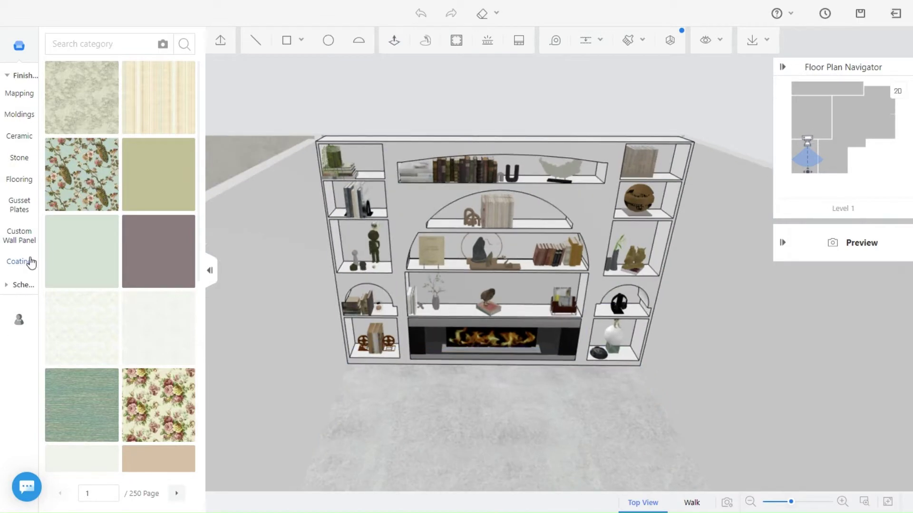
- Apply a warm taupe wall paint from the Finishes mapping to the arched bookshelf wall
left_click(30, 262)
left_click(163, 188)
left_click(371, 431)
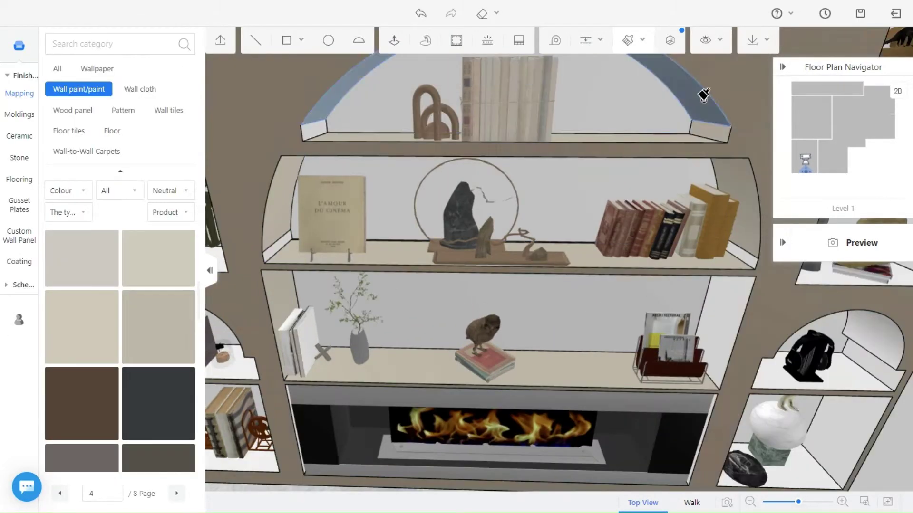
scroll(570, 240, "down", 5)
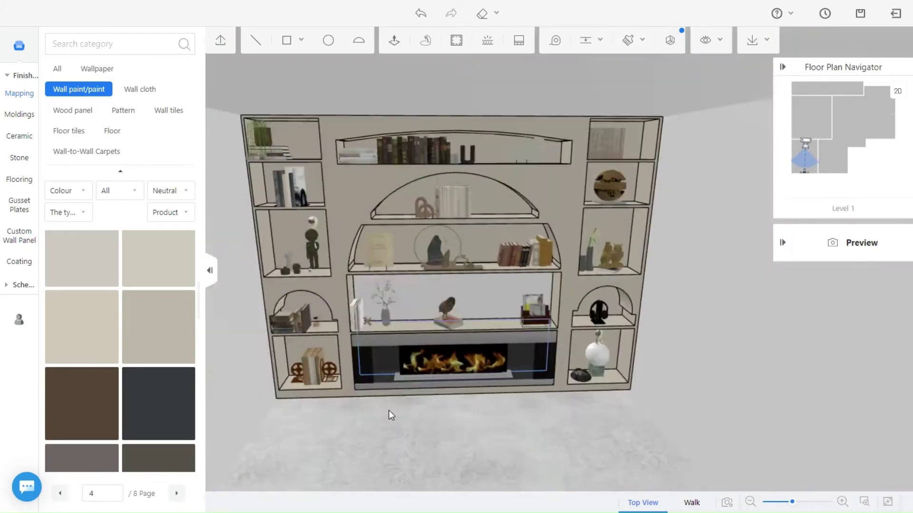
scroll(399, 435, "up", 2)
- Customize the Interior Night (1) lighting template and select its fill light
left_click(418, 459)
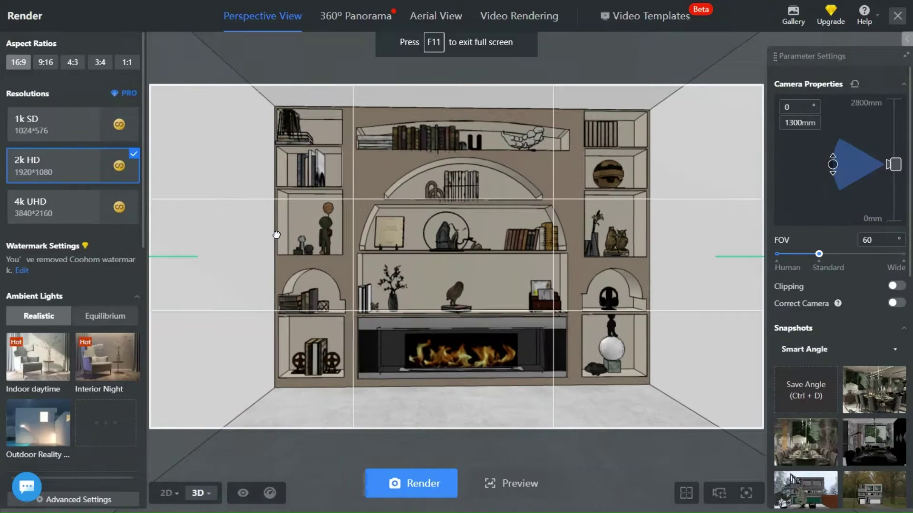
scroll(105, 383, "down", 3)
left_click(132, 347)
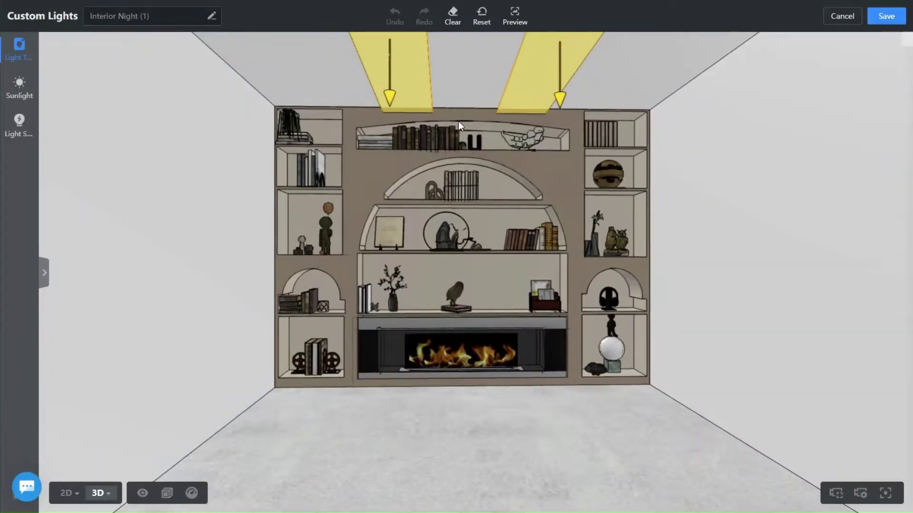
left_click(389, 111)
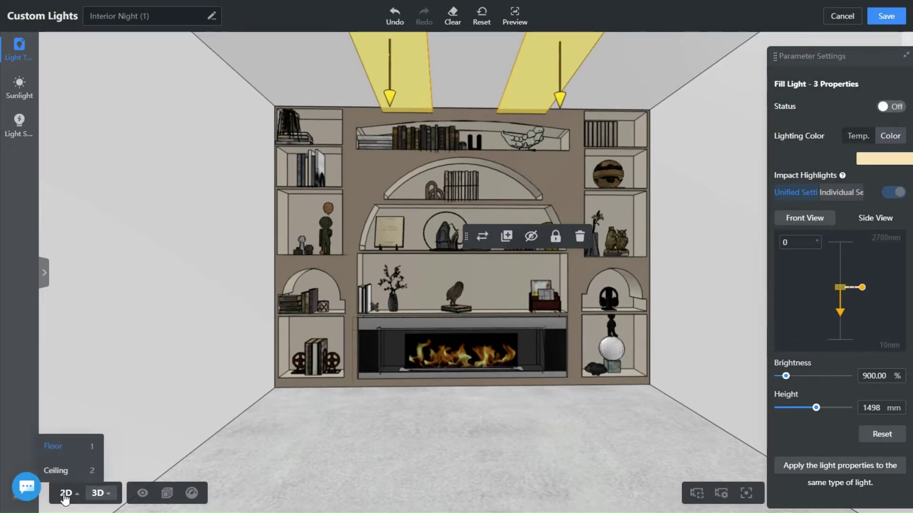
- Move Rectangular Light-8 and Light-9 to new spots on the 2D ceiling plan
left_click(50, 468)
scroll(340, 378, "up", 3)
left_click(334, 322)
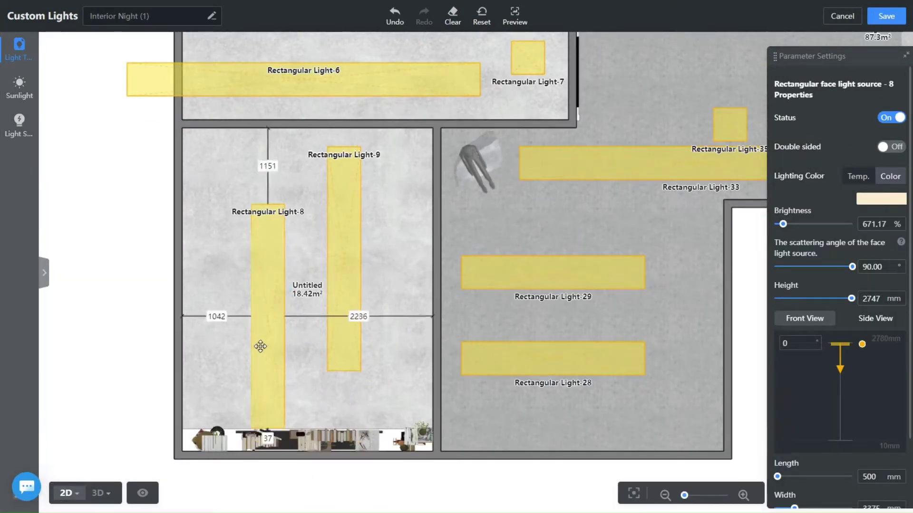
mouse_move(333, 321)
left_mouse_down()
mouse_move(349, 319)
mouse_move(343, 302)
left_mouse_up()
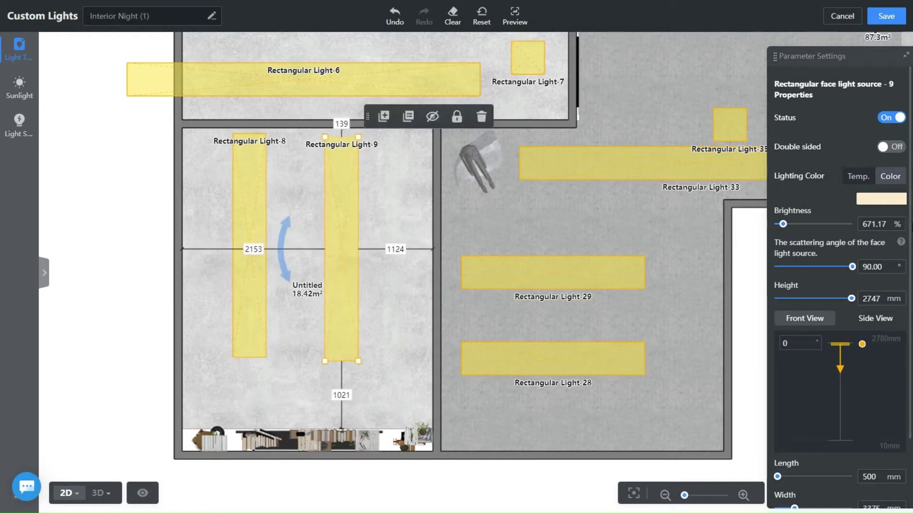
left_click(247, 316)
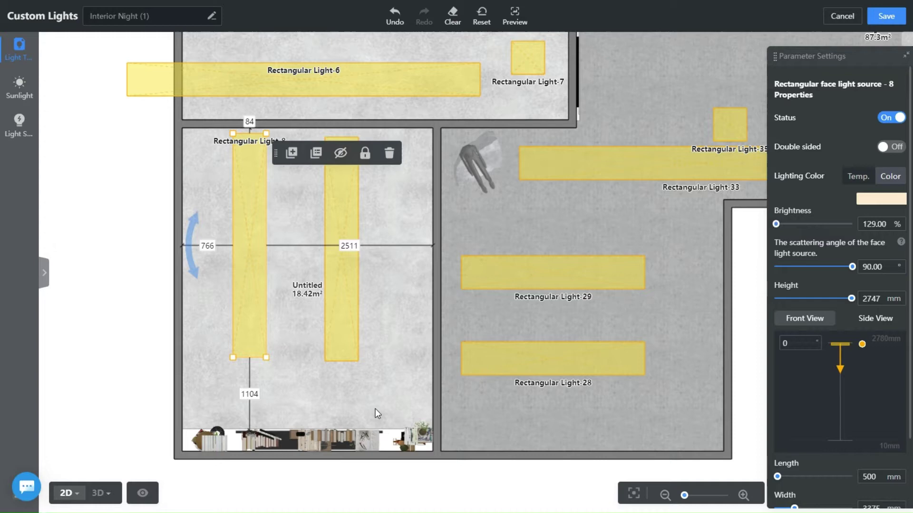
left_click_drag(375, 414, 360, 354)
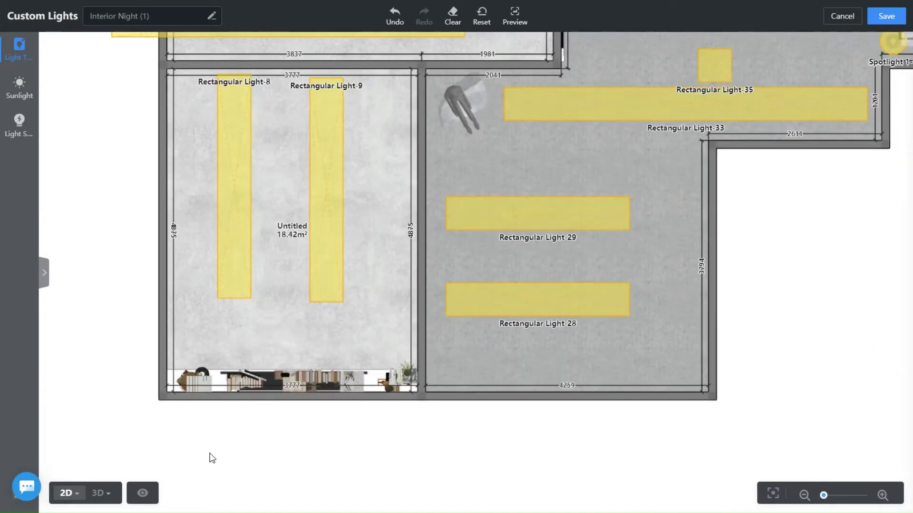
left_click(99, 493)
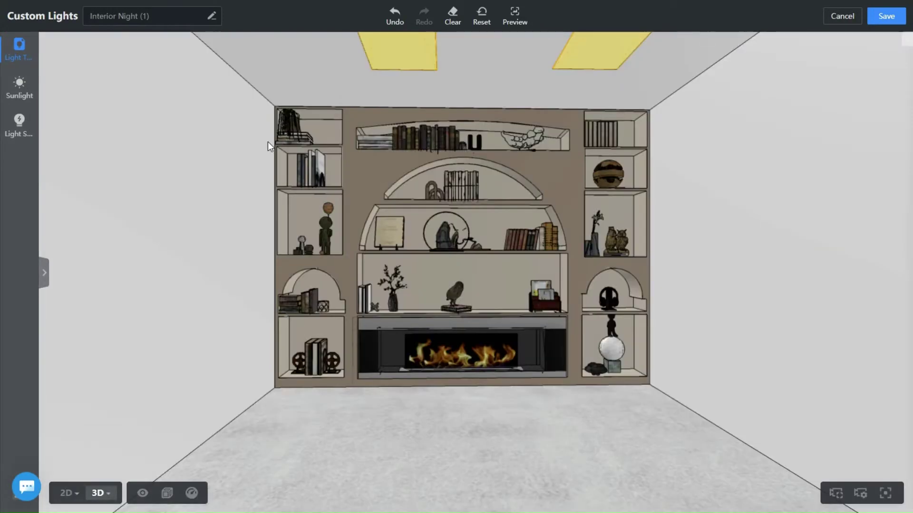
- Add a Rectangular basic light to the room
left_click(45, 278)
left_click(85, 262)
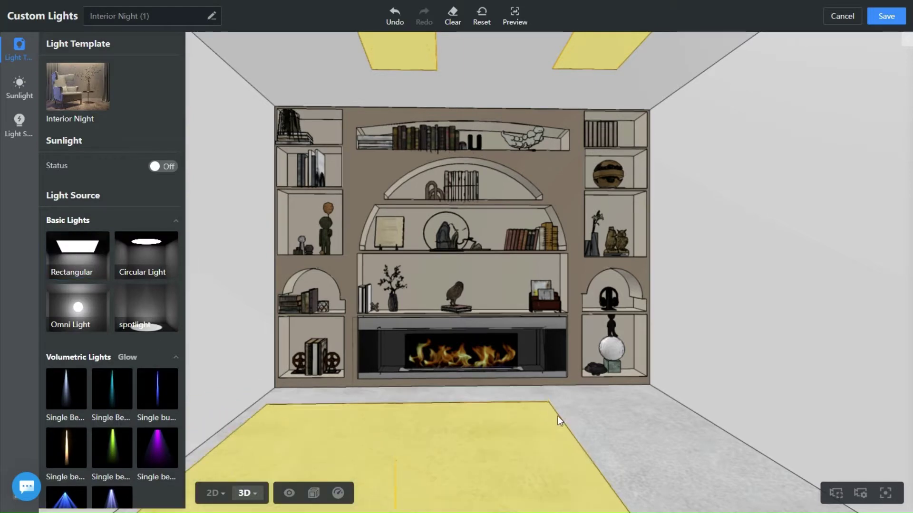
left_click(558, 416)
- Shrink the new rectangular light (source 36) to shelf size in the 2D plan
left_click(211, 494)
left_click(190, 272)
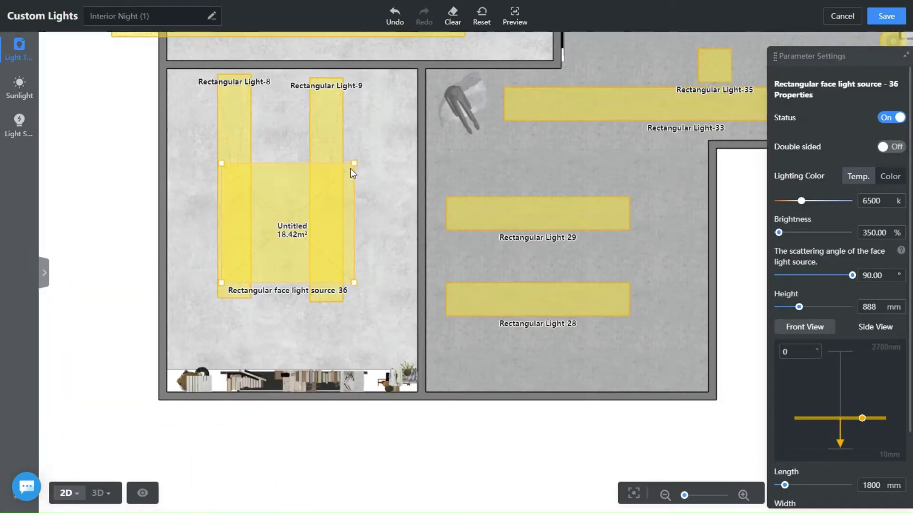
left_click_drag(350, 169, 282, 252)
scroll(316, 346, "up", 1)
scroll(446, 330, "up", 1)
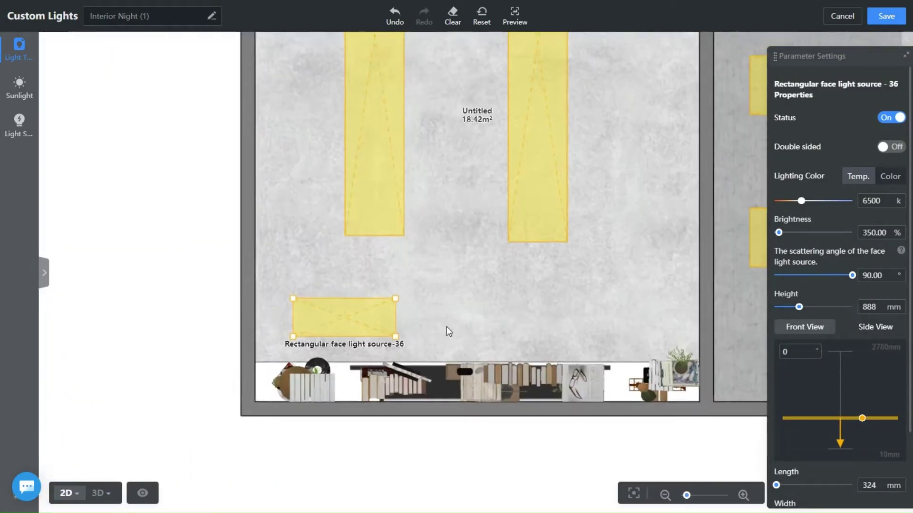
scroll(346, 350, "up", 2)
left_click(291, 336)
mouse_move(290, 336)
left_mouse_down()
mouse_move(279, 278)
mouse_move(224, 424)
mouse_move(305, 437)
left_mouse_up()
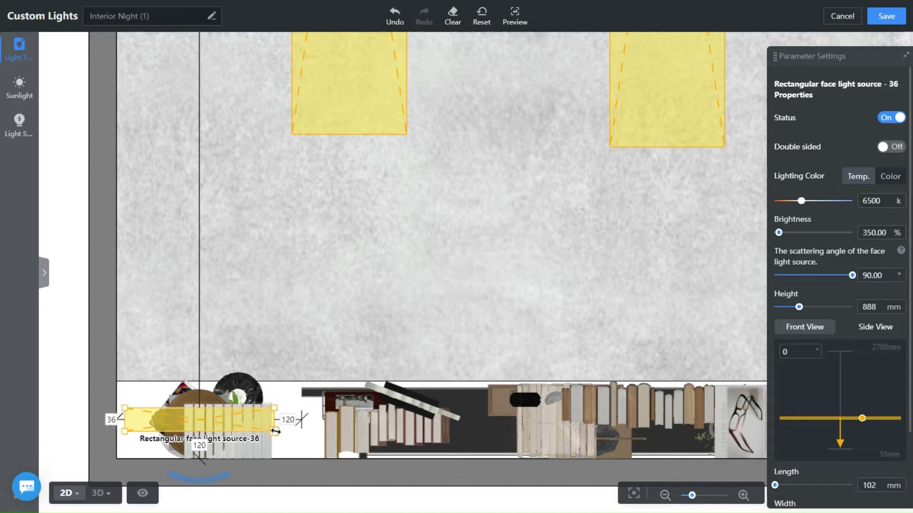
- Raise light 36 to the top right shelf (~2759 mm) and narrow it to shelf width
left_click(98, 493)
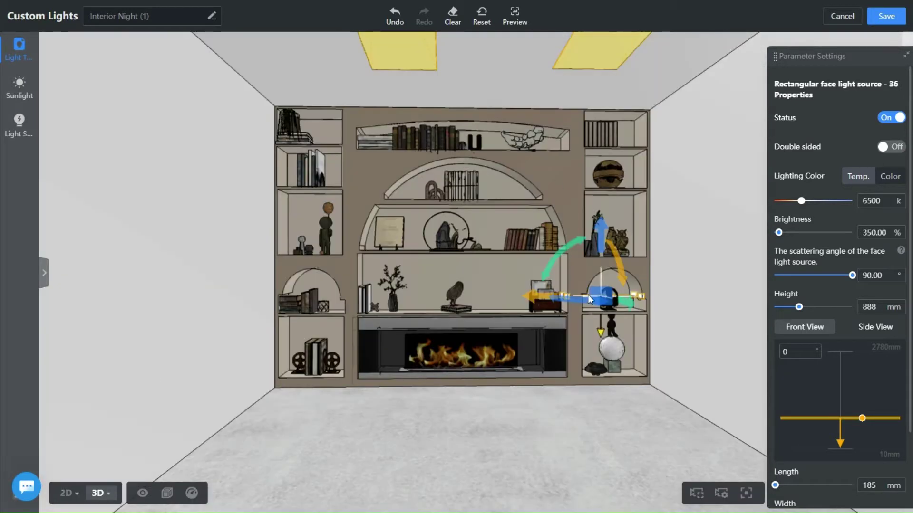
mouse_move(587, 295)
left_mouse_down()
mouse_move(604, 68)
mouse_move(607, 98)
left_mouse_up()
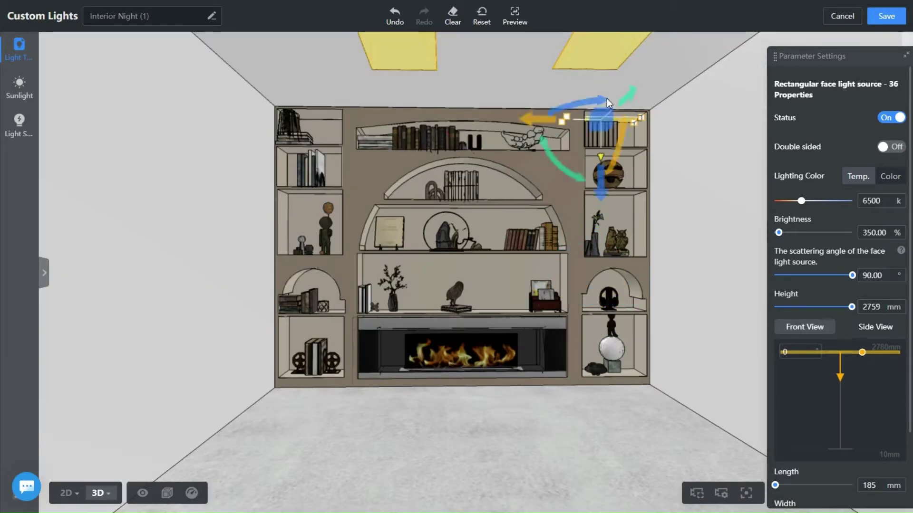
scroll(607, 99, "up", 2)
scroll(478, 96, "up", 2)
left_click(518, 142)
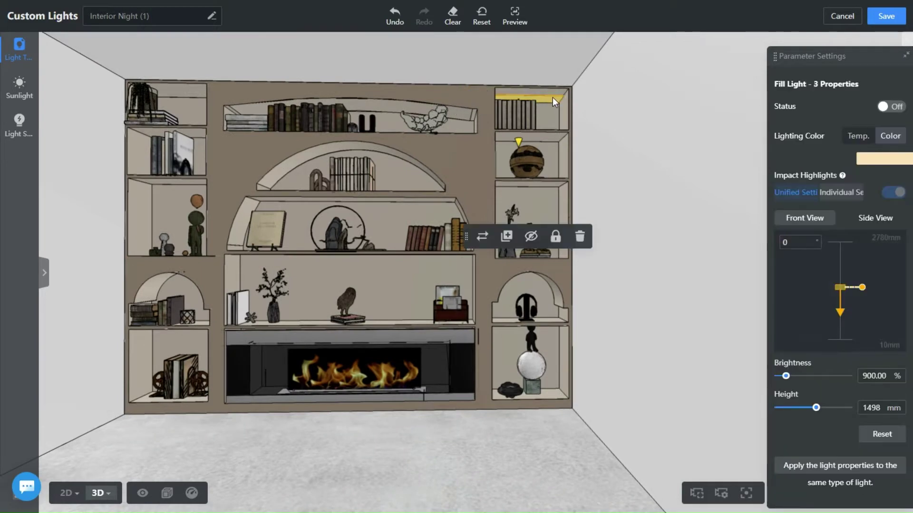
left_click(66, 493)
left_click(287, 433)
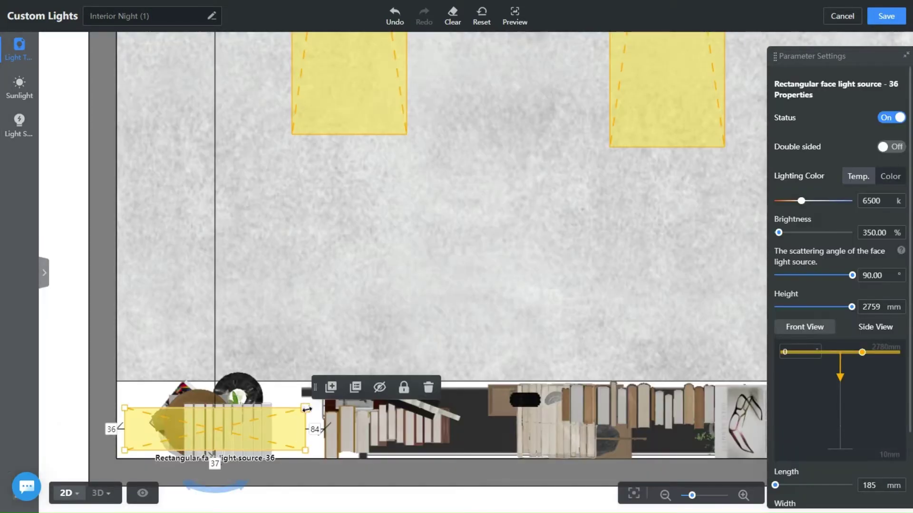
left_click_drag(305, 408, 272, 410)
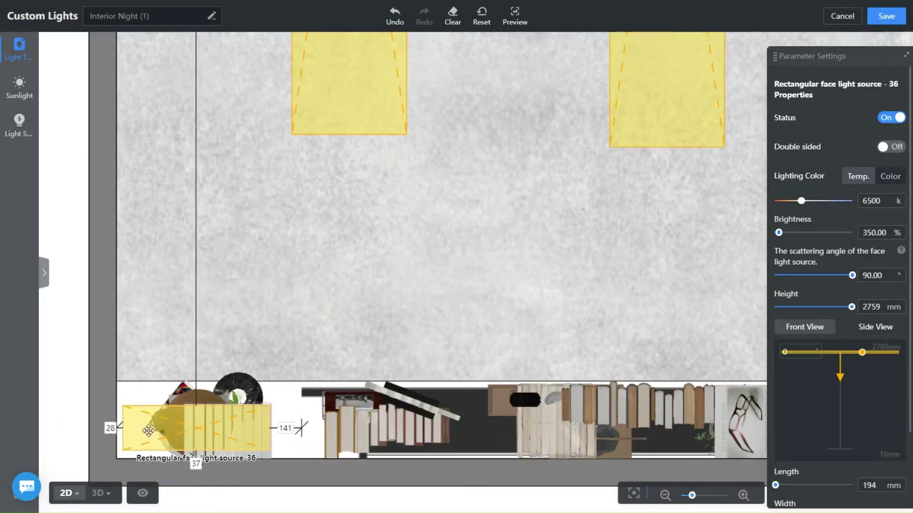
- Copy the shelf light and lower the copy one shelf
left_click(97, 493)
left_click(556, 147)
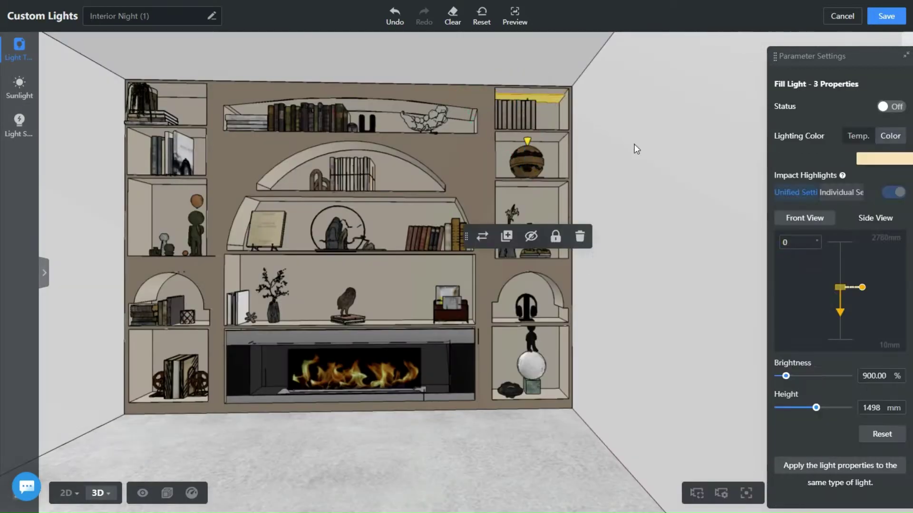
left_click(66, 493)
left_click(195, 425)
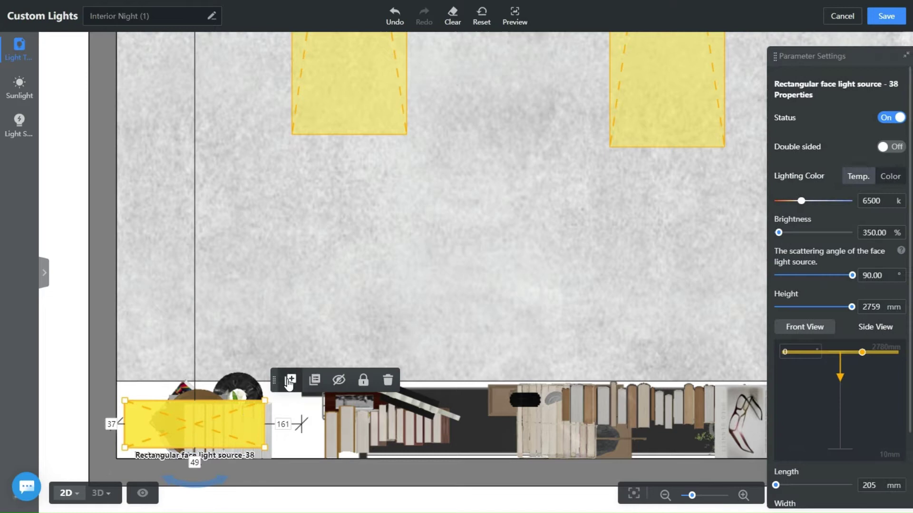
left_click(98, 493)
left_click_drag(560, 181, 558, 267)
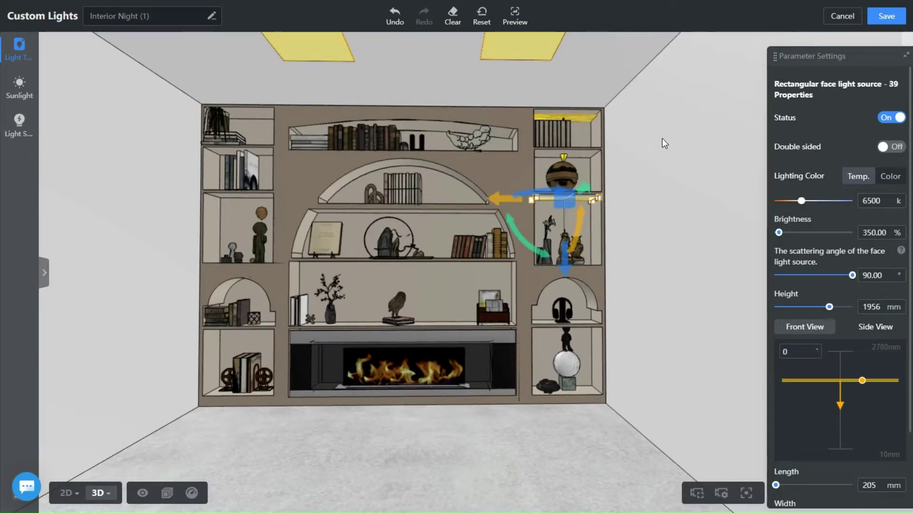
- Lower light source 36 down one shelf
left_click(598, 116)
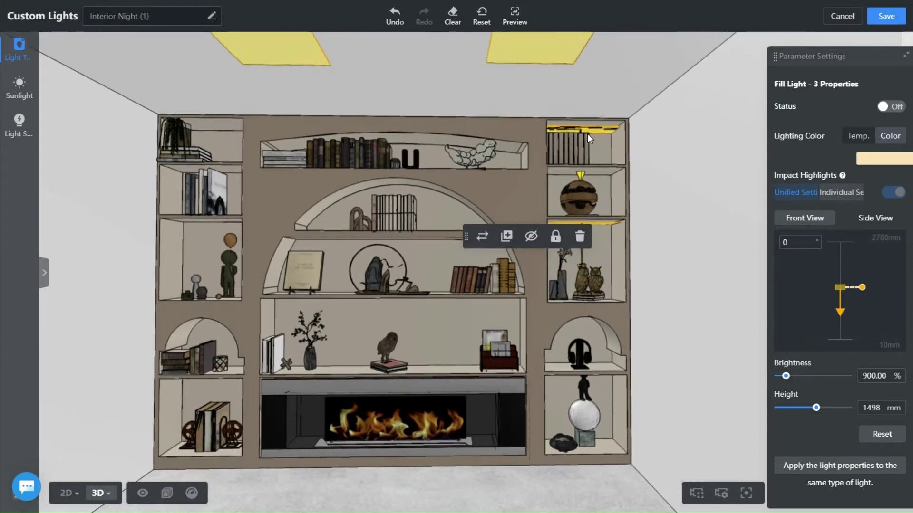
left_click(579, 191)
left_click(579, 149)
left_click_drag(582, 216, 581, 266)
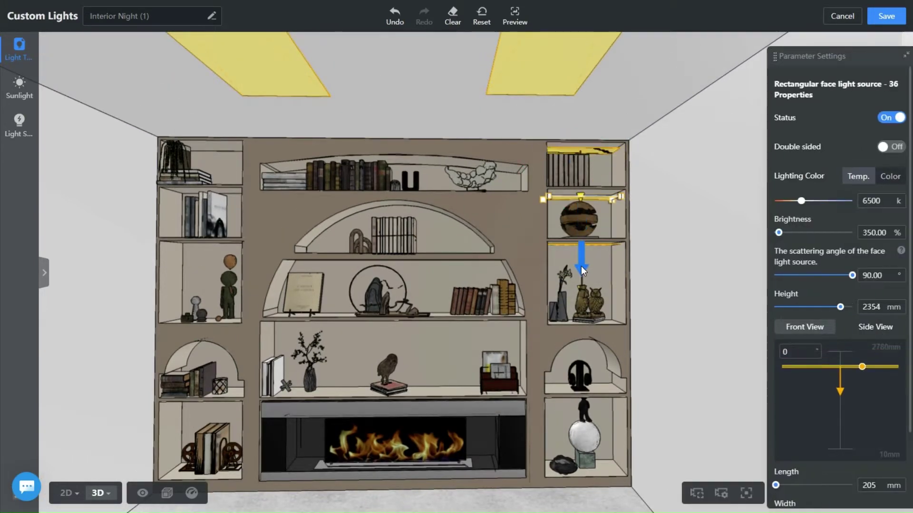
- Place light 38 in the bottom niche beneath the headphones, about 709 mm high
left_click(580, 199)
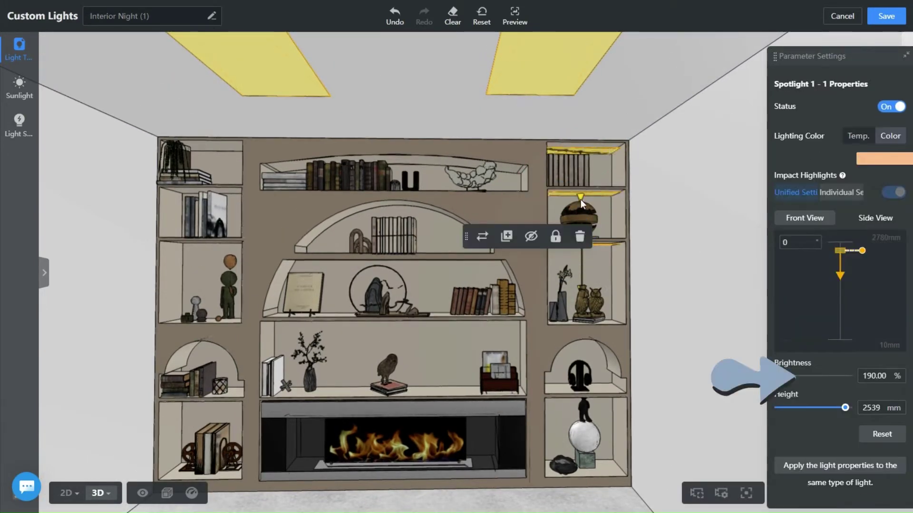
mouse_move(580, 244)
left_mouse_down()
mouse_move(578, 402)
mouse_move(648, 397)
left_mouse_up()
scroll(625, 392, "up", 2)
scroll(630, 399, "down", 3)
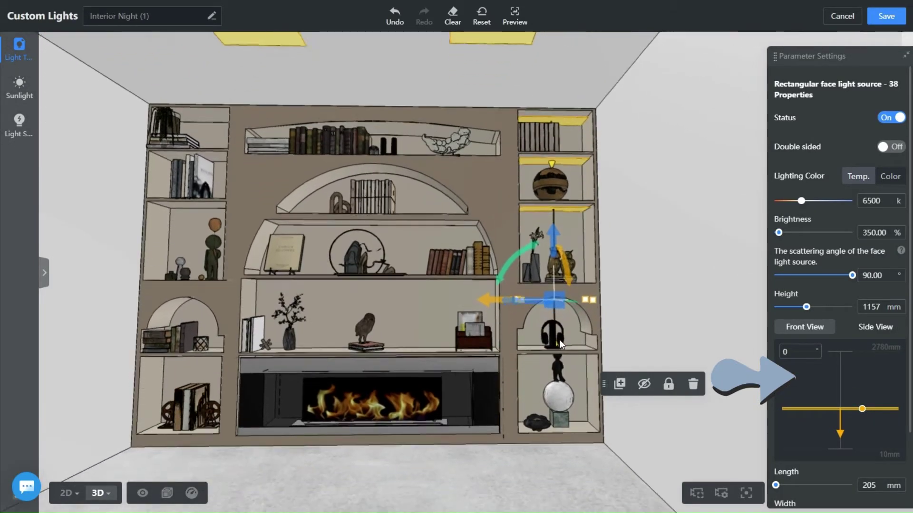
middle_click_drag(559, 340, 551, 261)
mouse_move(551, 261)
left_mouse_down()
mouse_move(553, 330)
mouse_move(553, 311)
left_mouse_up()
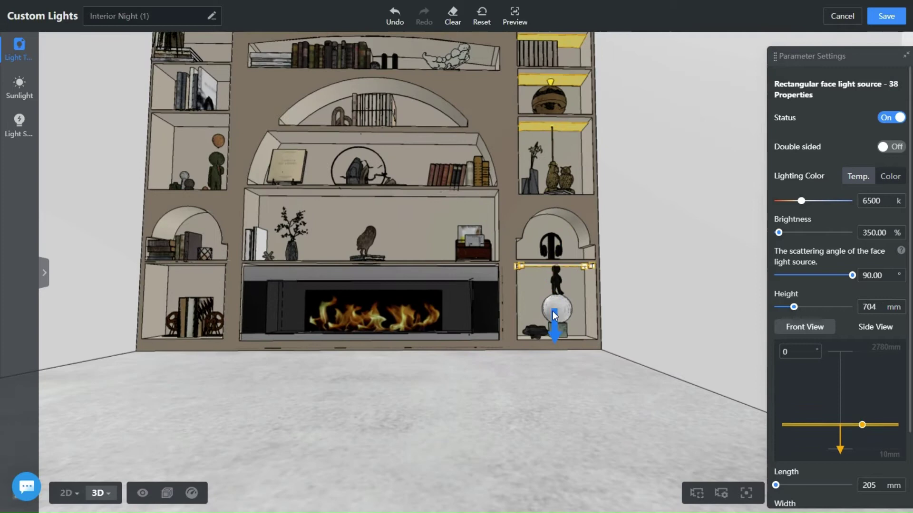
scroll(552, 311, "up", 3)
scroll(549, 389, "up", 1)
left_click_drag(713, 326, 713, 322)
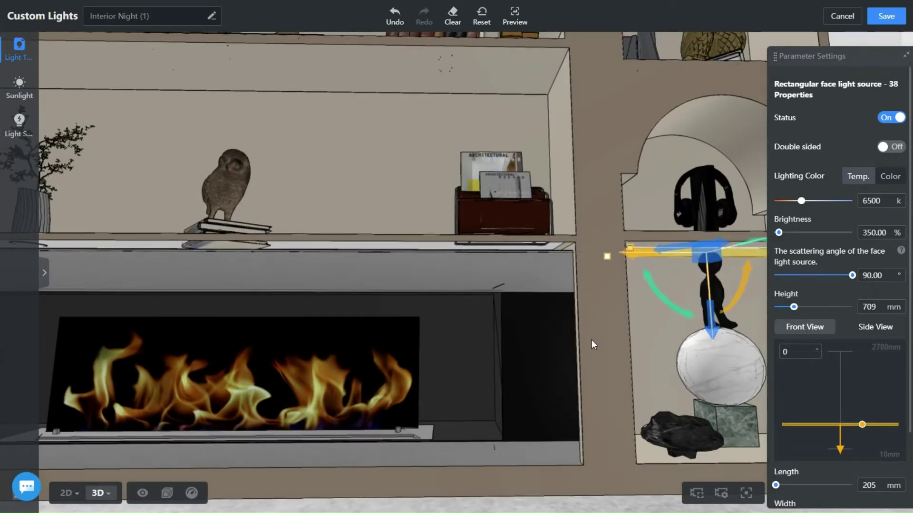
scroll(591, 345, "down", 5)
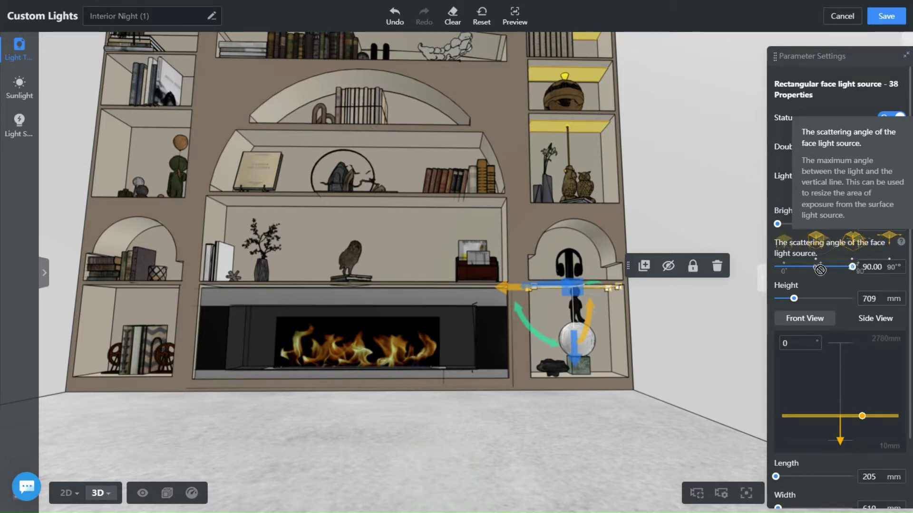
- Reduce the light's scattering angle and apply the settings to same-type lights
left_click_drag(850, 269, 813, 267)
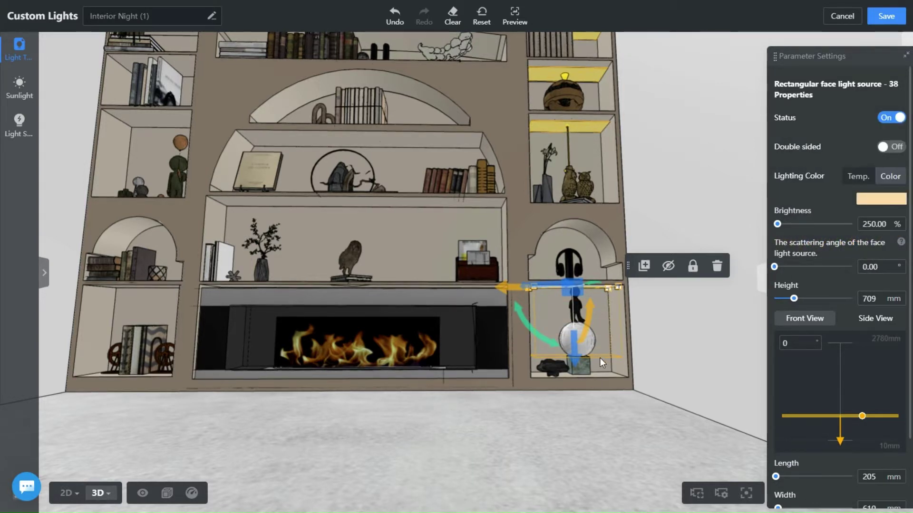
left_click_drag(625, 437, 622, 129)
scroll(856, 414, "down", 2)
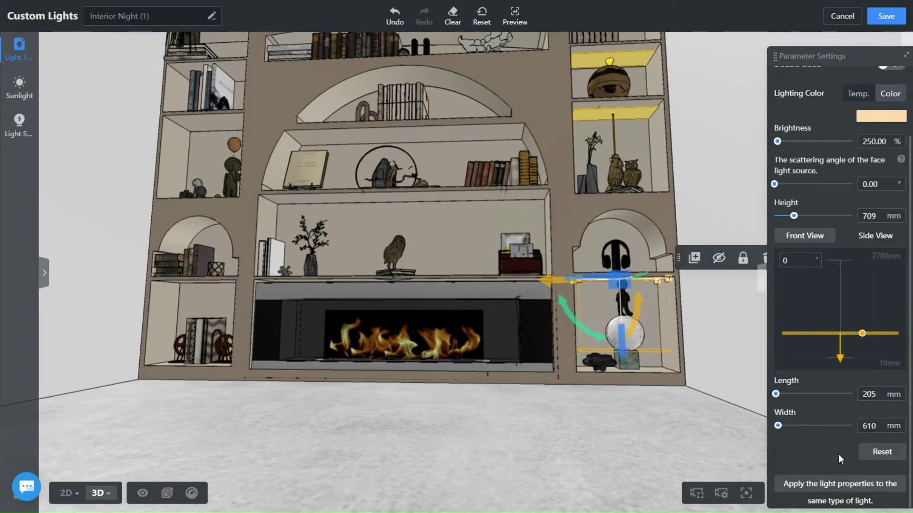
left_click(838, 485)
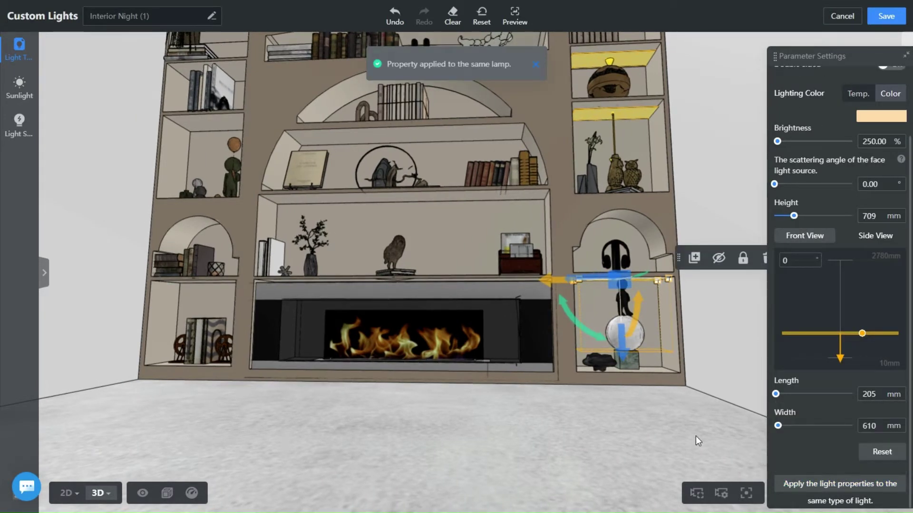
left_click(837, 485)
left_click(687, 222)
left_click(590, 114)
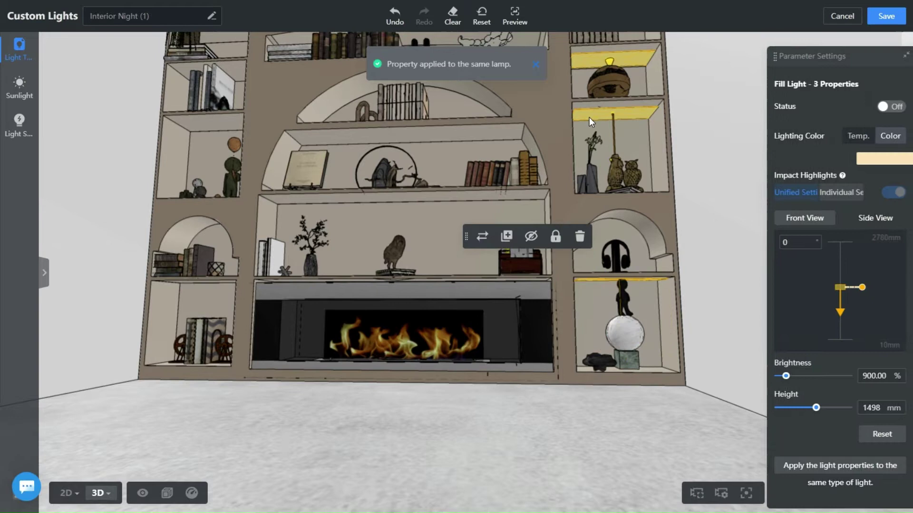
scroll(609, 159, "up", 2)
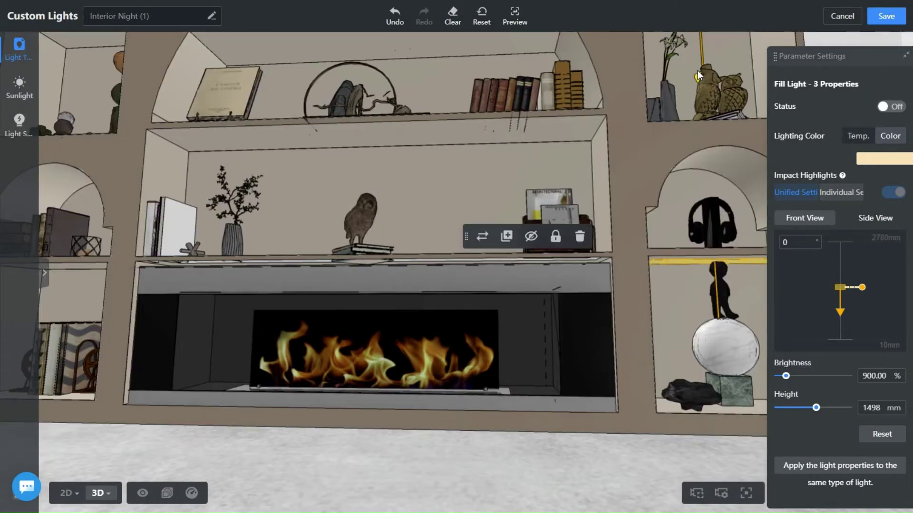
scroll(697, 76, "down", 3)
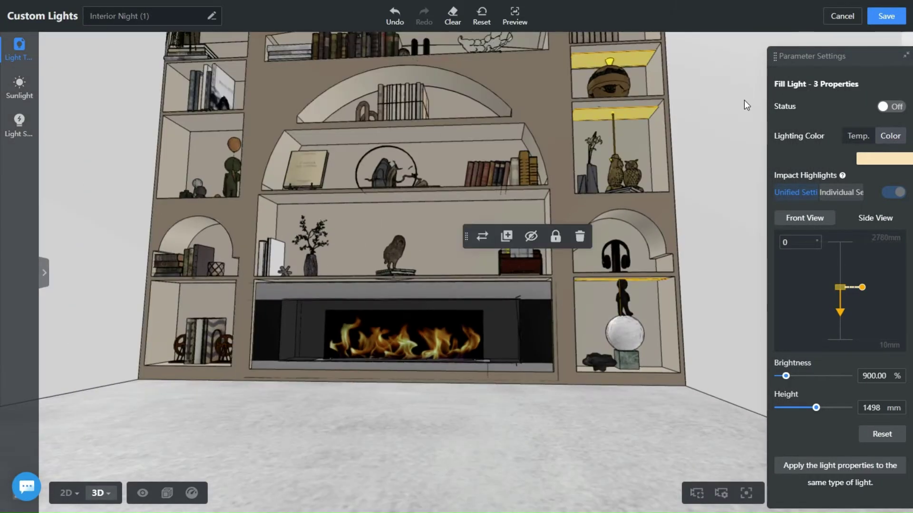
scroll(661, 137, "up", 2)
scroll(663, 138, "up", 1)
scroll(653, 216, "up", 2)
scroll(647, 233, "up", 2)
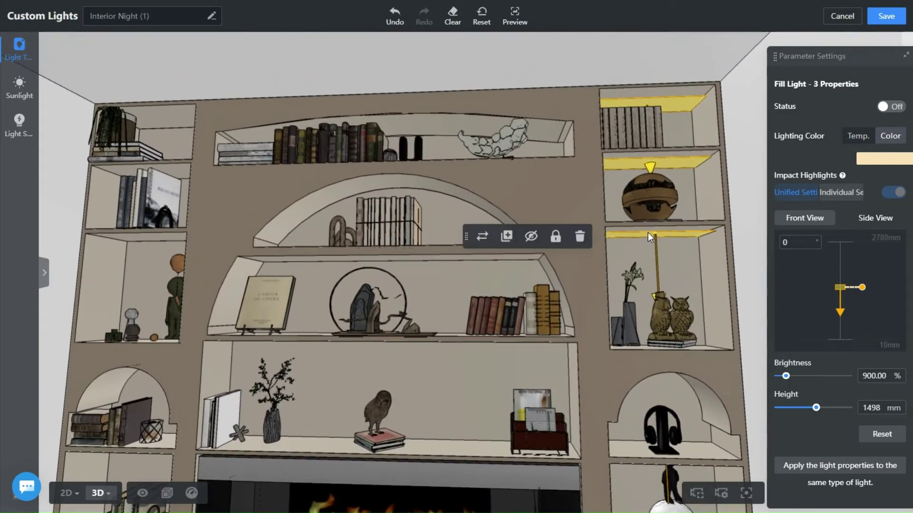
scroll(650, 236, "up", 3)
- Set face light 39's scattering angle to 0
left_click(649, 235)
left_click_drag(799, 272, 774, 268)
scroll(674, 226, "down", 3)
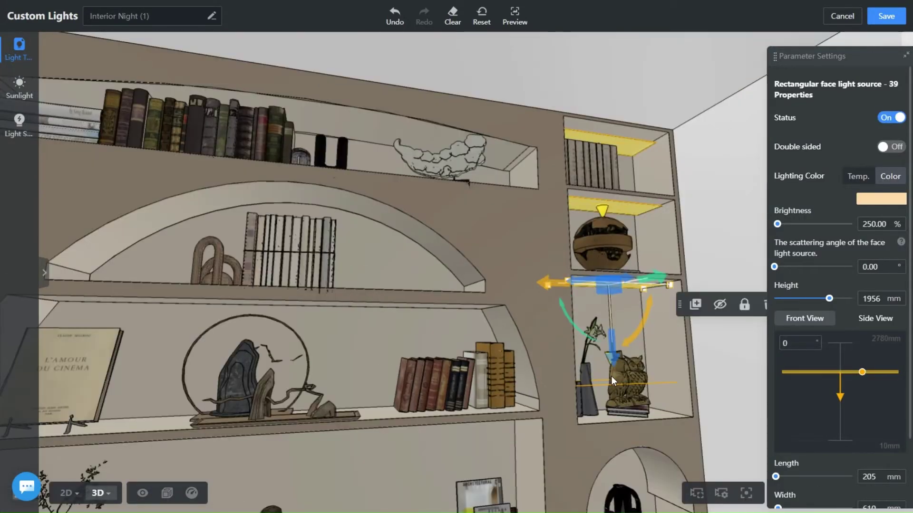
left_click(618, 205)
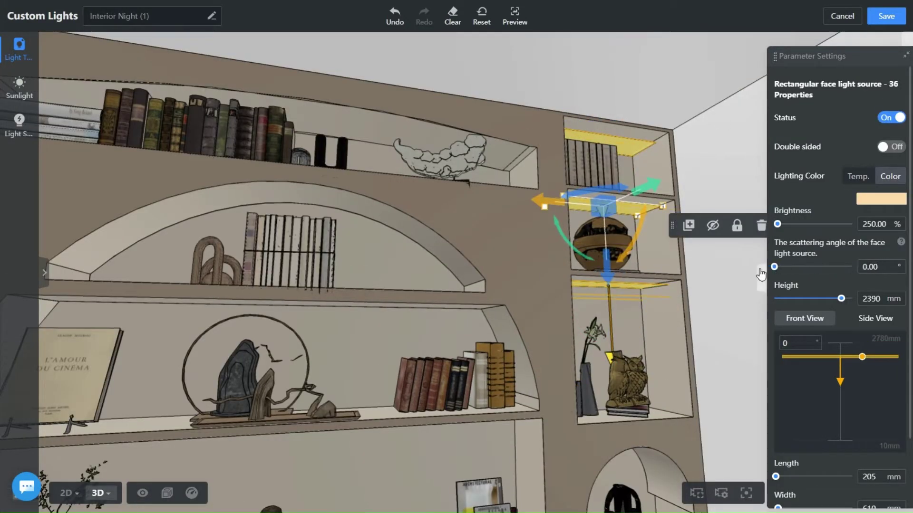
left_click(629, 143)
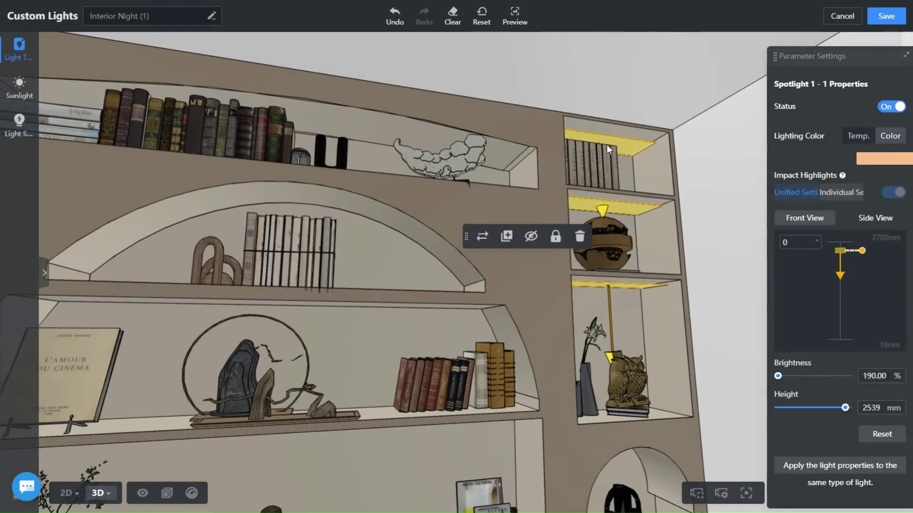
scroll(587, 138, "up", 2)
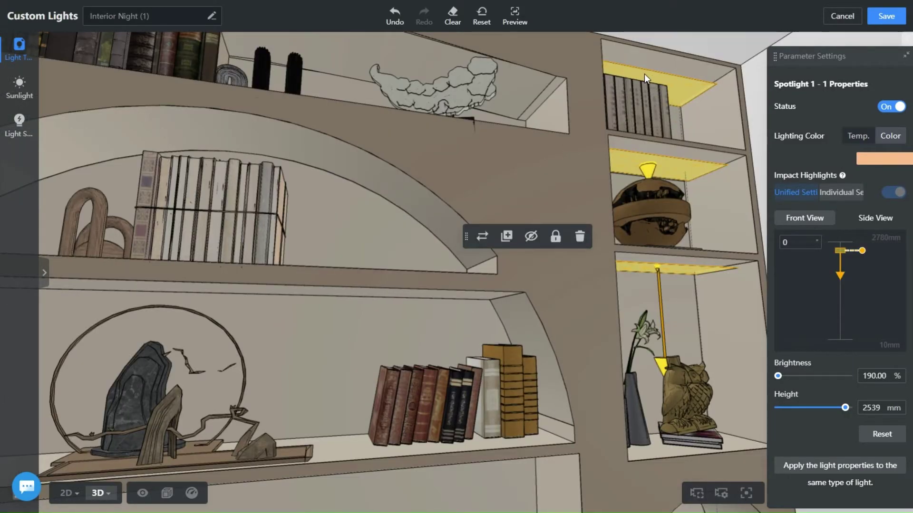
- Set the topmost right-cubby face light's height to about 2775 mm
left_click_drag(644, 74, 661, 252)
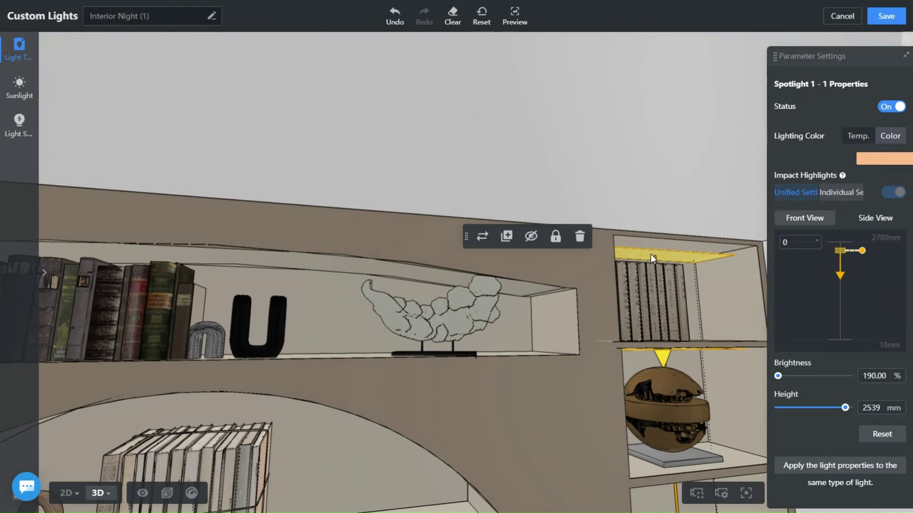
left_click(664, 355)
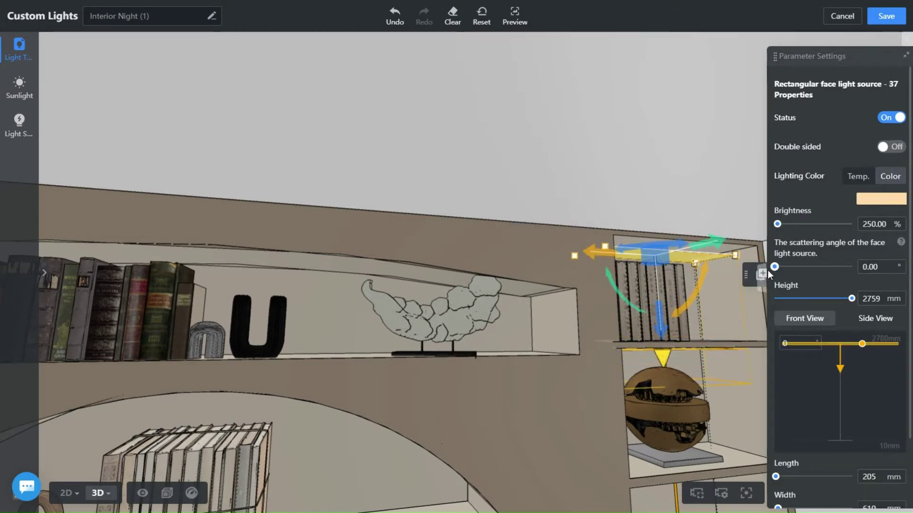
left_click_drag(784, 270, 796, 270)
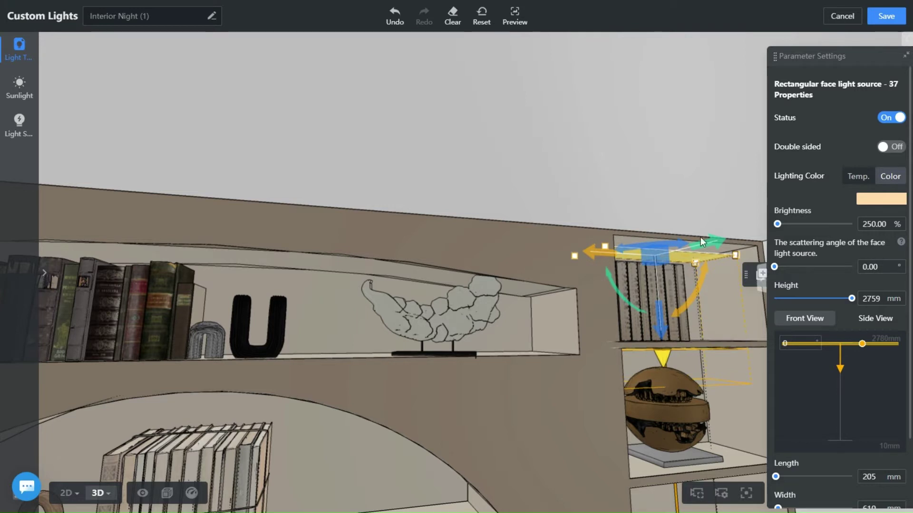
left_click_drag(700, 237, 593, 143)
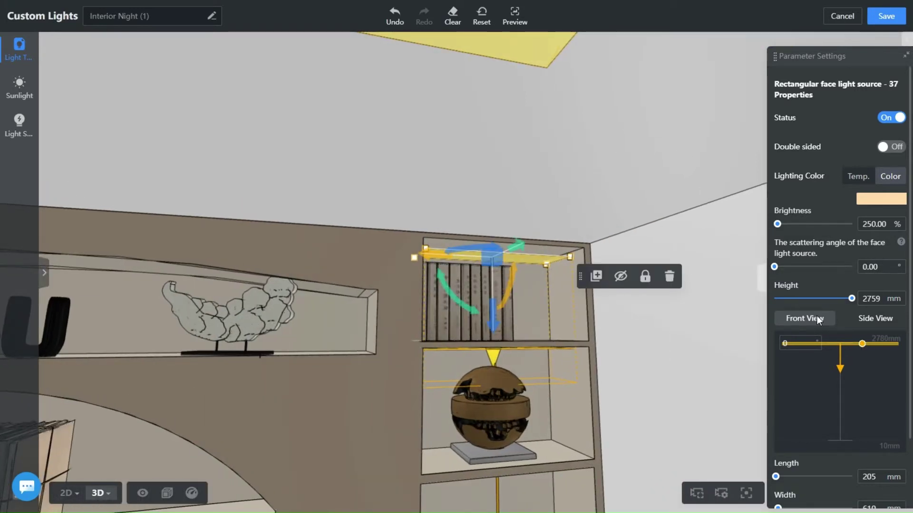
left_click_drag(850, 302, 853, 300)
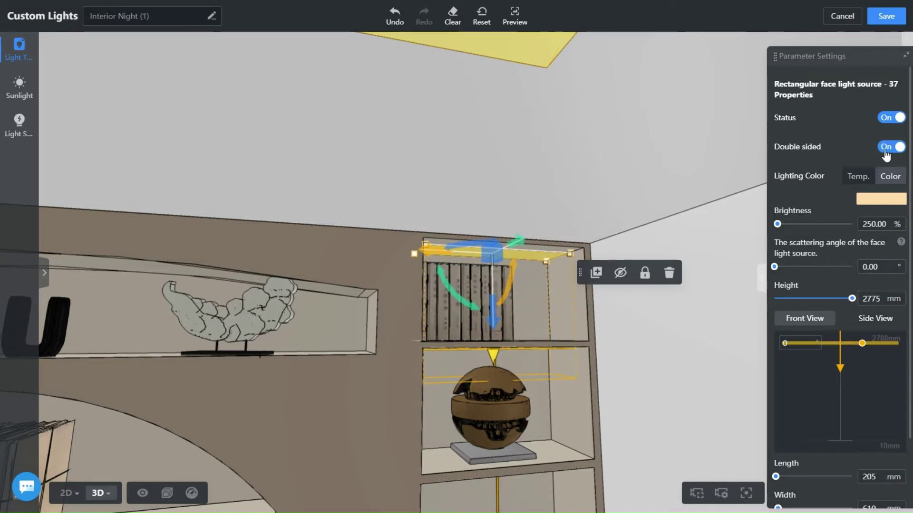
- Duplicate the face light twice and raise one copy to the top left shelf
left_click(890, 147)
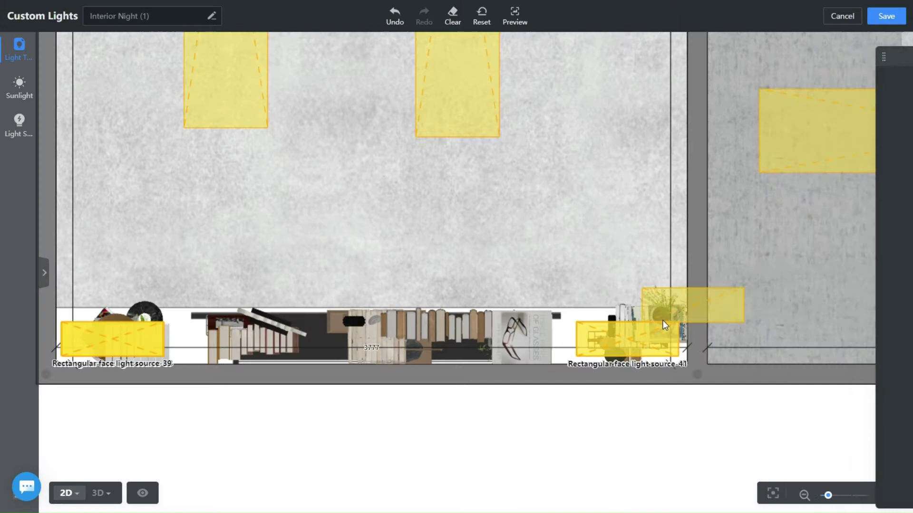
left_click(627, 339)
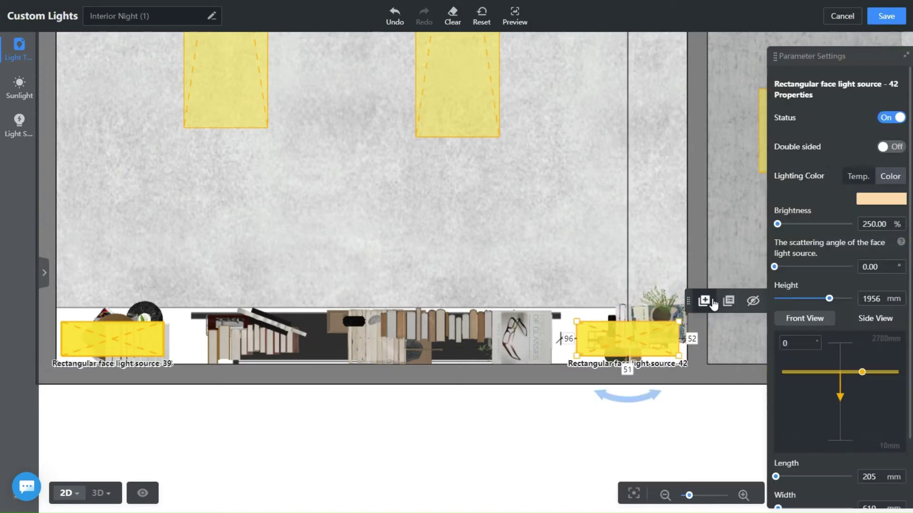
left_click(630, 344)
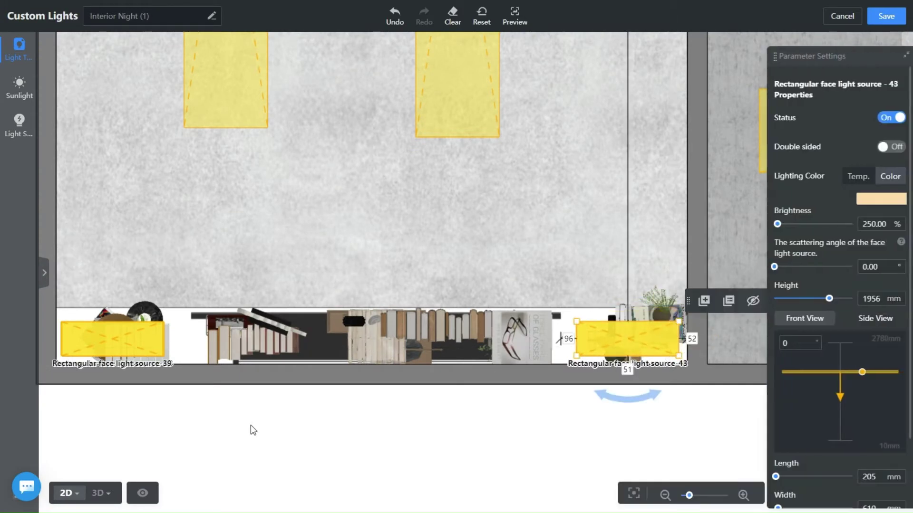
left_click(97, 493)
left_click_drag(265, 230, 262, 133)
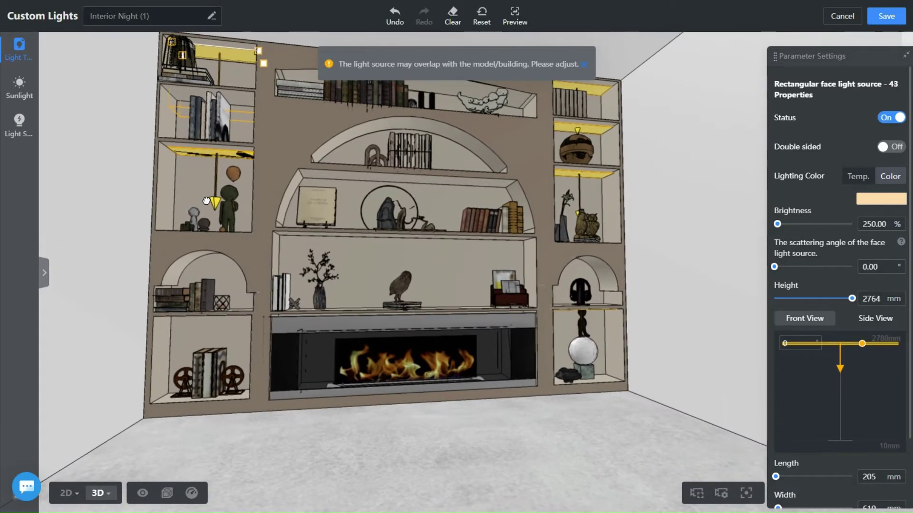
- Move another copied light down into the lower-left cubby
left_click_drag(407, 418, 483, 419)
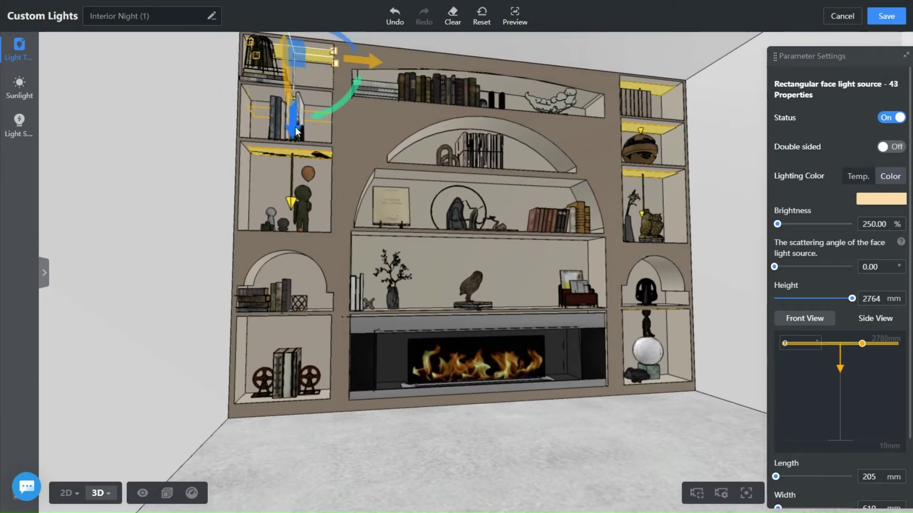
left_click(290, 146)
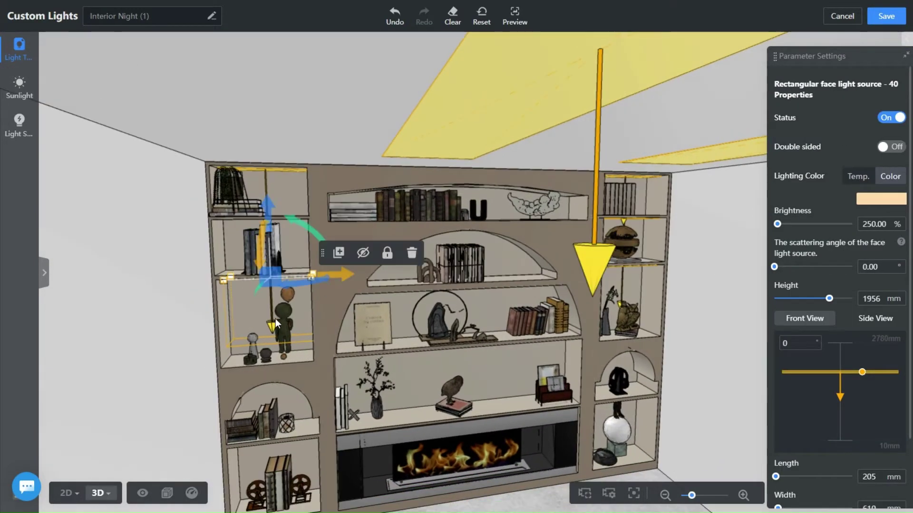
left_click_drag(273, 204, 268, 376)
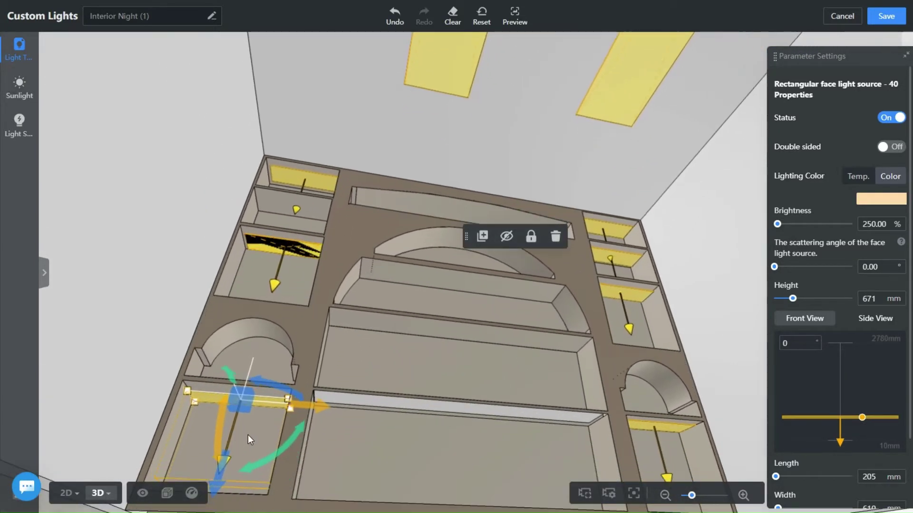
left_click_drag(217, 470, 216, 472)
left_click(312, 295)
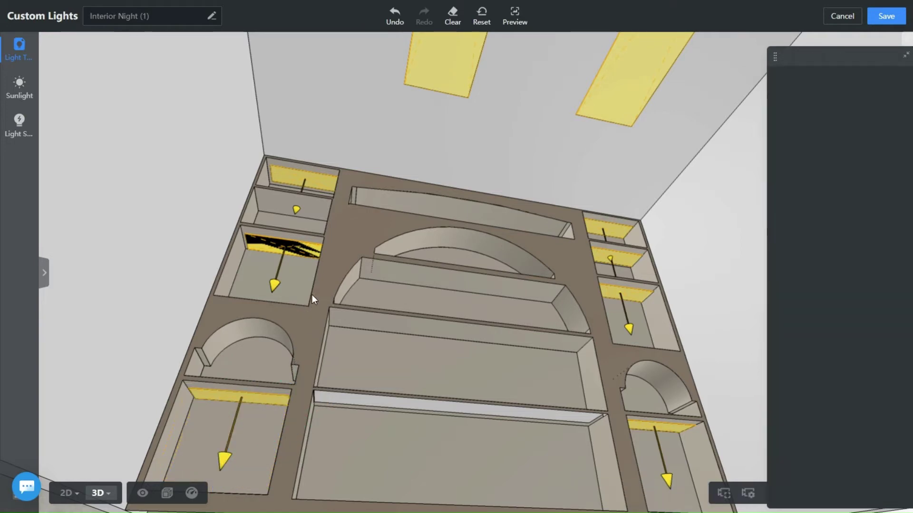
- Raise the light under the upper left shelf and make face light 41 double sided
left_click(290, 153)
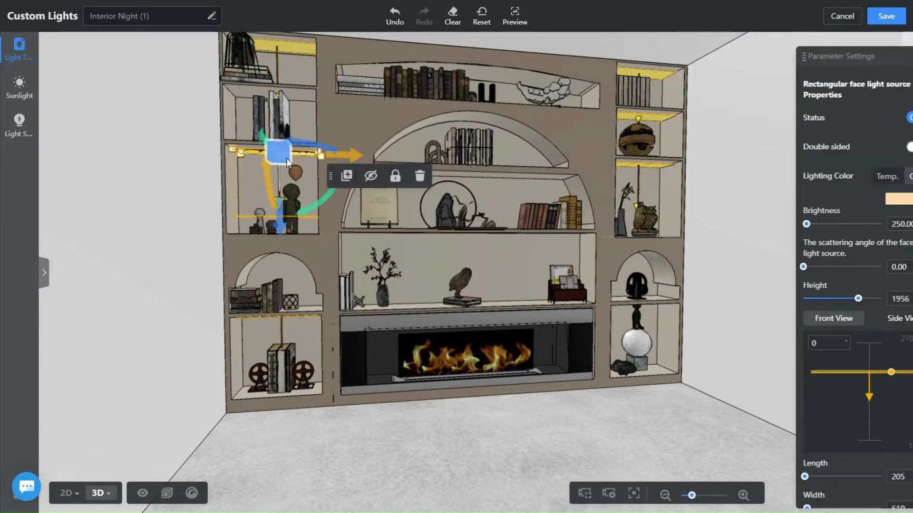
left_click_drag(287, 159, 278, 177)
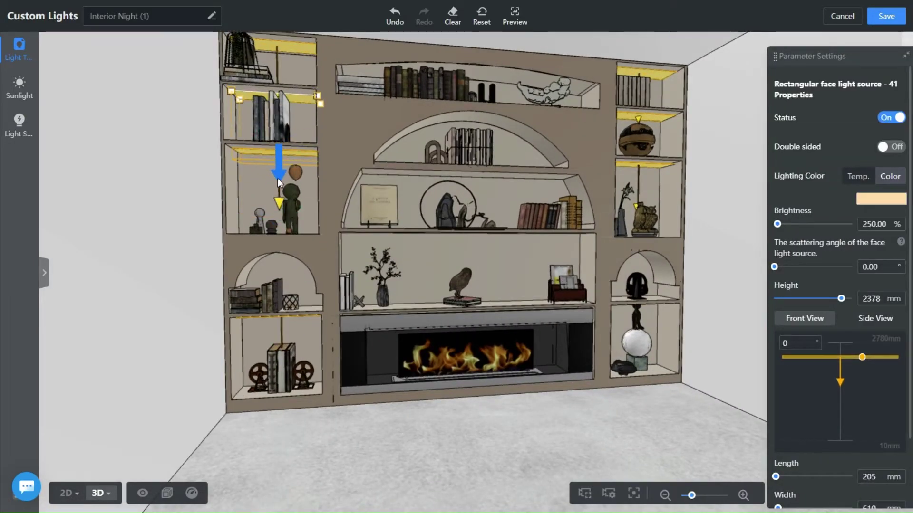
left_click(287, 85)
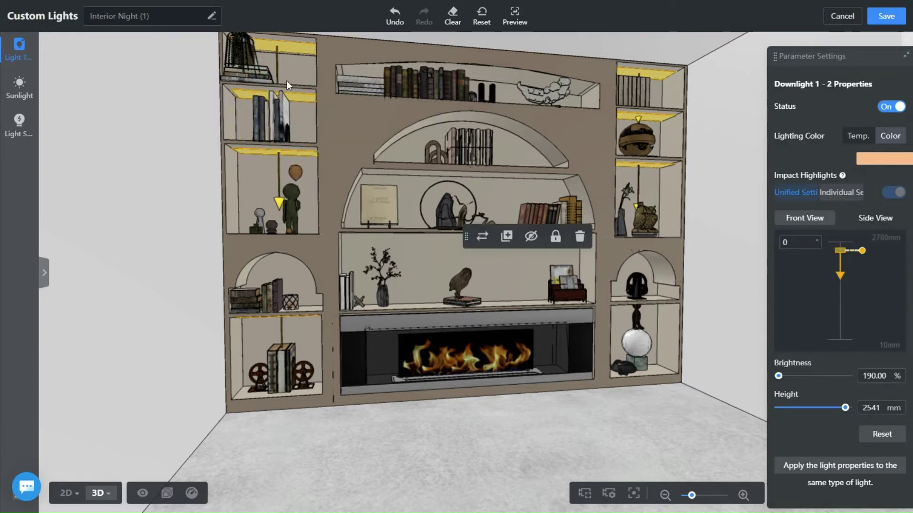
left_click(300, 96)
left_click(888, 146)
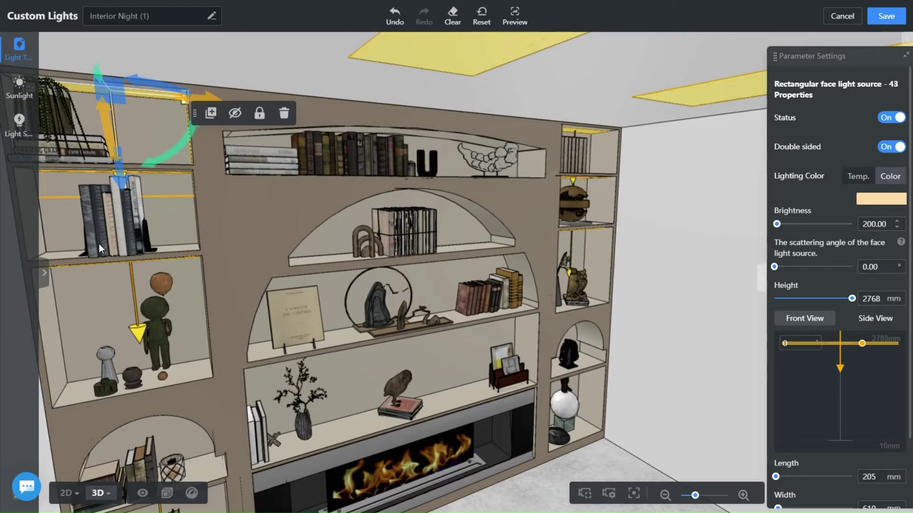
scroll(164, 280, "up", 2)
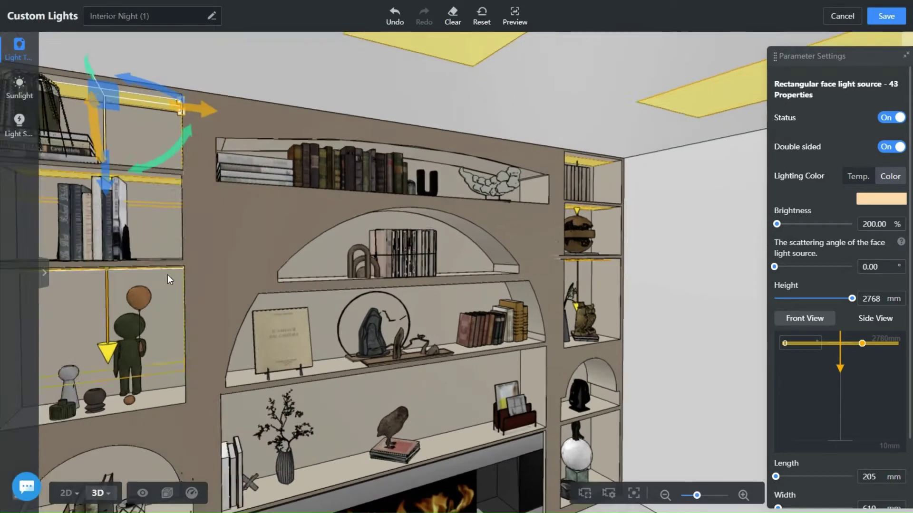
scroll(167, 275, "up", 1)
- Set left-shelf face light 42 to 200% brightness
left_click(159, 270)
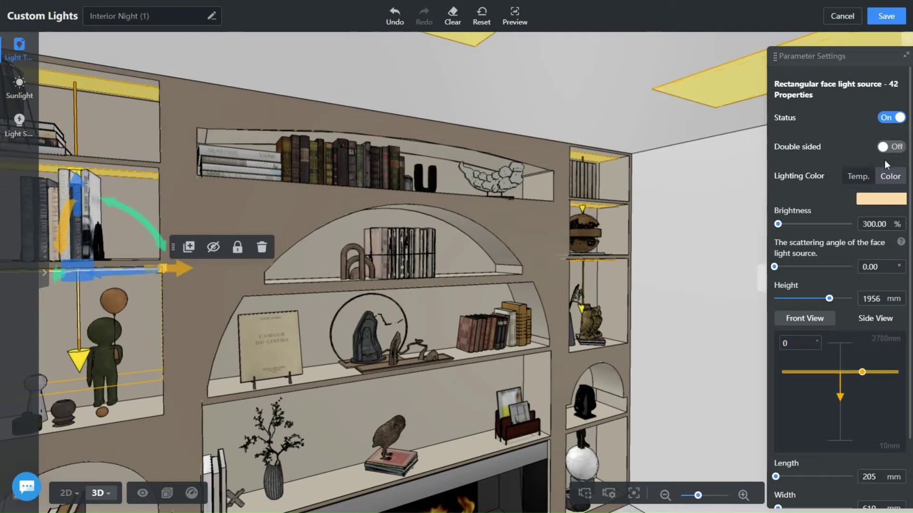
left_click(874, 225)
type("00")
key("Return")
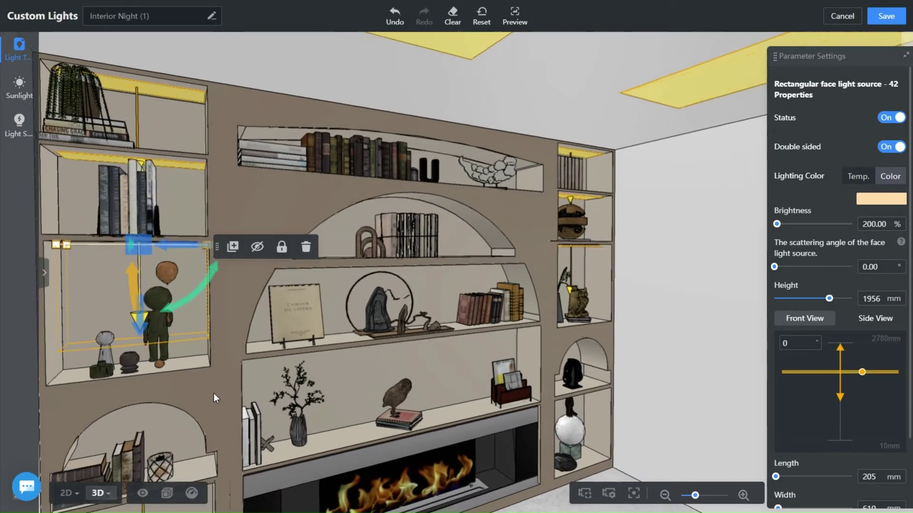
- Set the lower-left niche shelf light to 200% brightness, then select light 38
left_click_drag(213, 394, 181, 273)
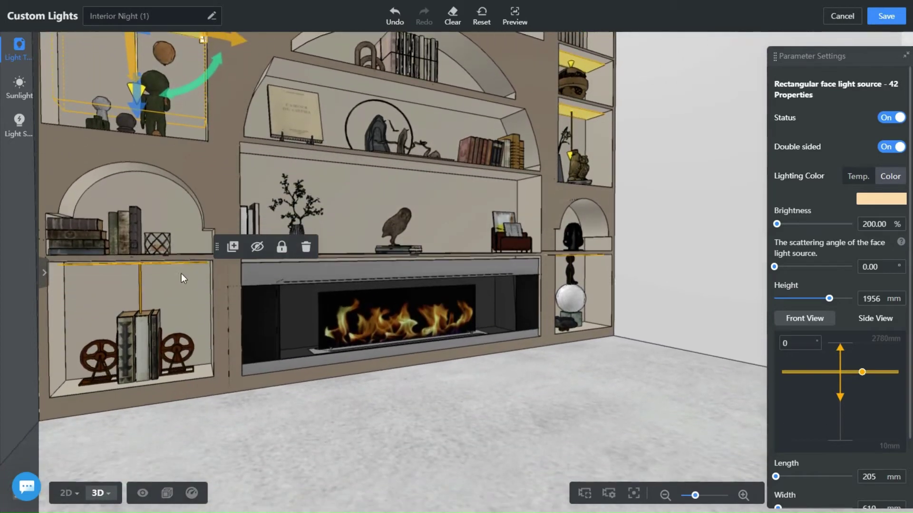
left_click(202, 264)
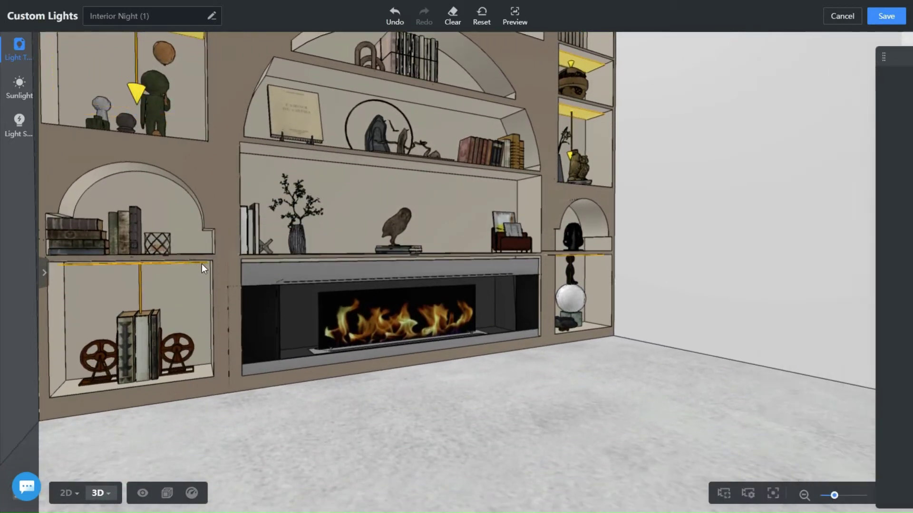
left_click(198, 263)
left_click(867, 224)
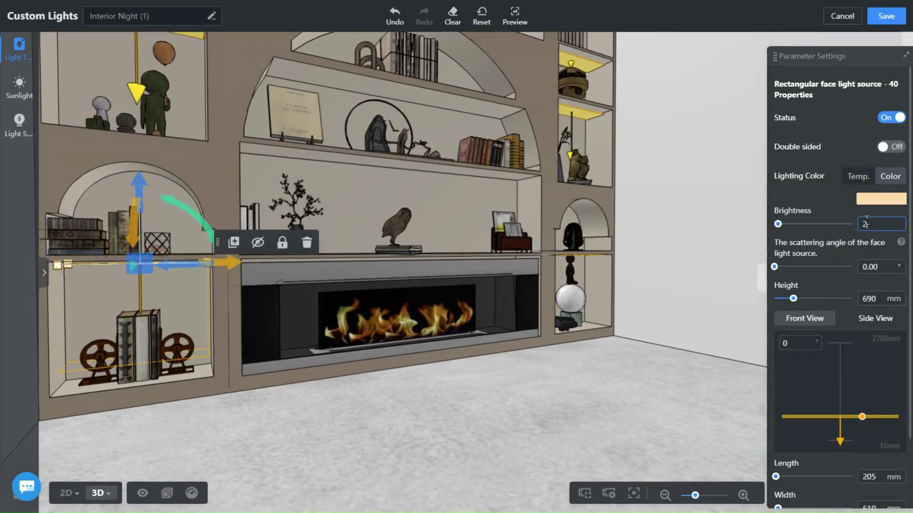
type("00")
key("Return")
left_click(417, 421)
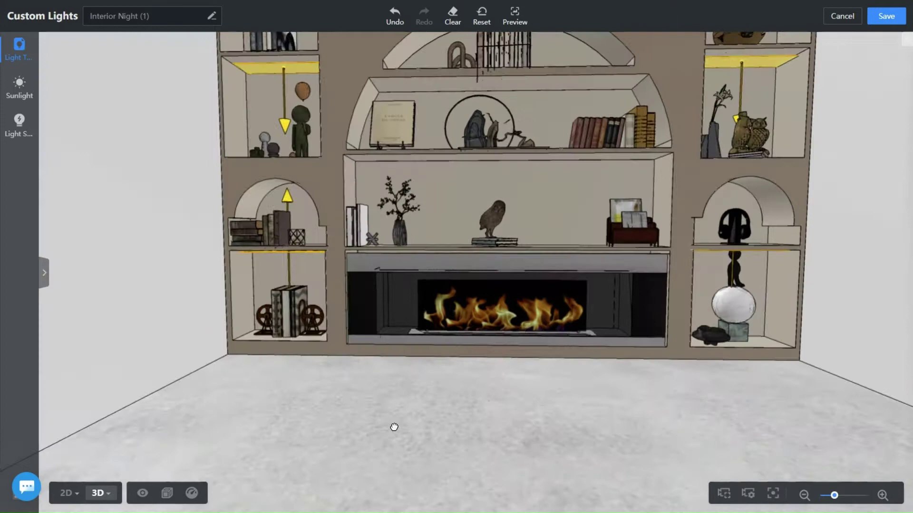
scroll(378, 414, "up", 2)
scroll(699, 333, "up", 2)
scroll(628, 263, "up", 2)
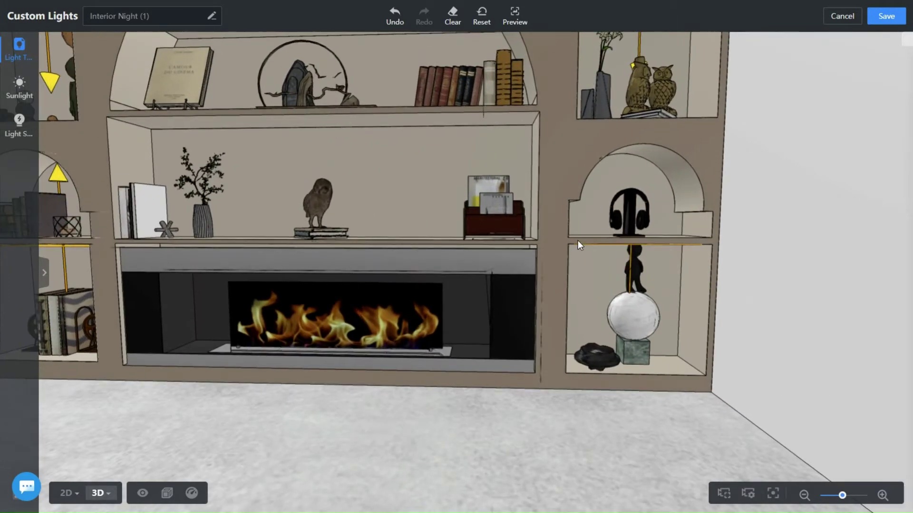
scroll(618, 248, "up", 2)
scroll(630, 238, "up", 1)
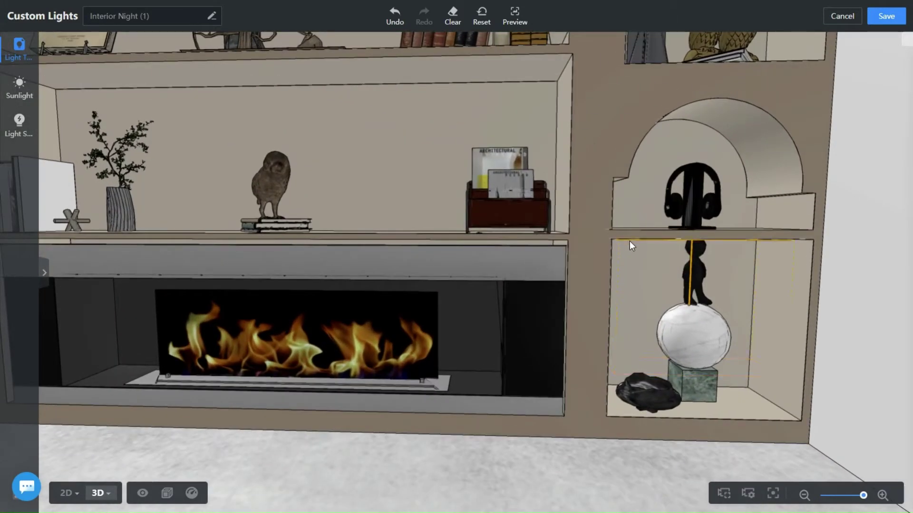
scroll(629, 242, "up", 2)
left_click(632, 292)
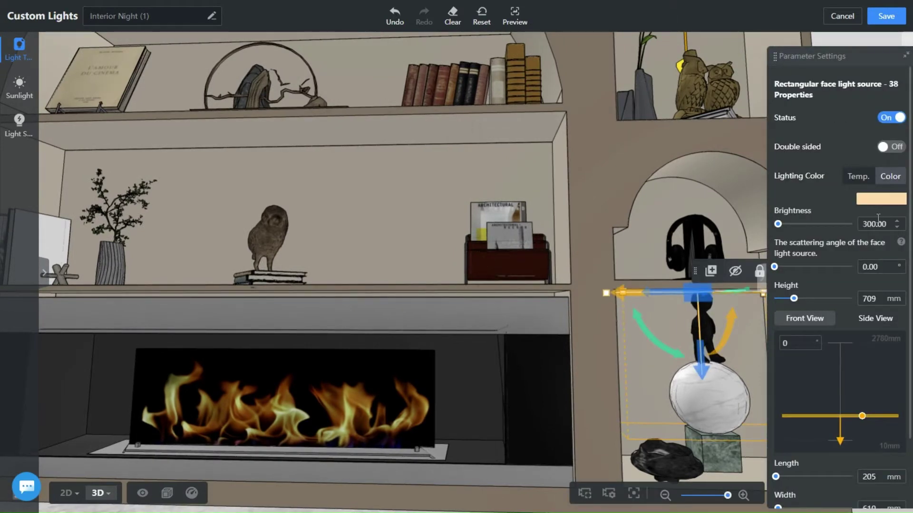
left_click(678, 66)
scroll(675, 66, "down", 1)
scroll(628, 50, "down", 2)
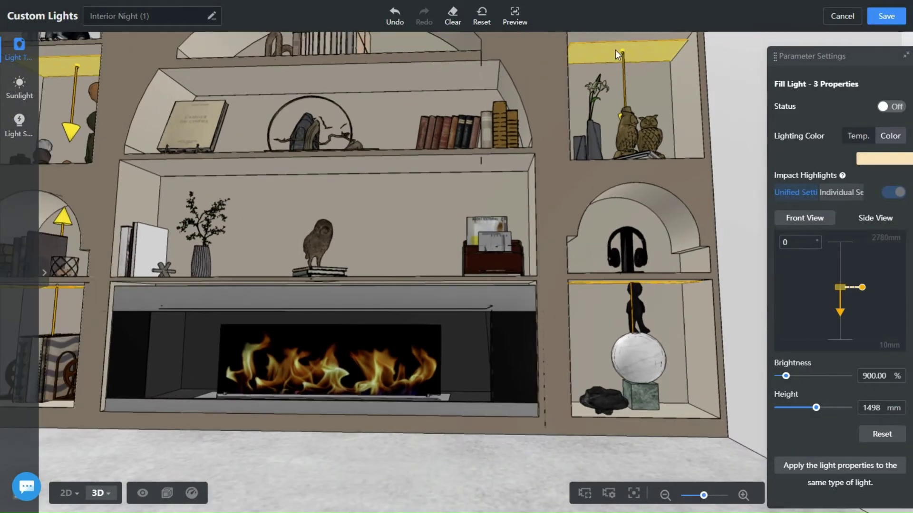
left_click_drag(580, 168, 628, 301)
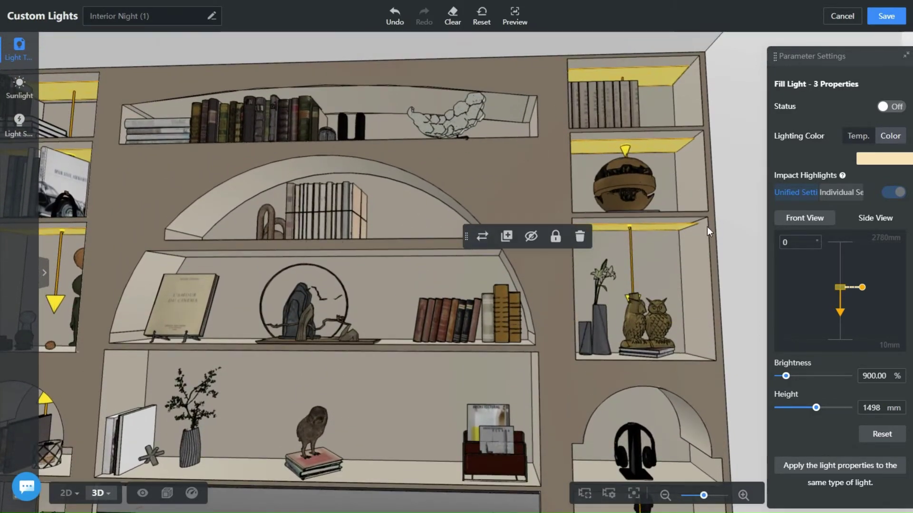
scroll(628, 297, "up", 2)
left_click(653, 305)
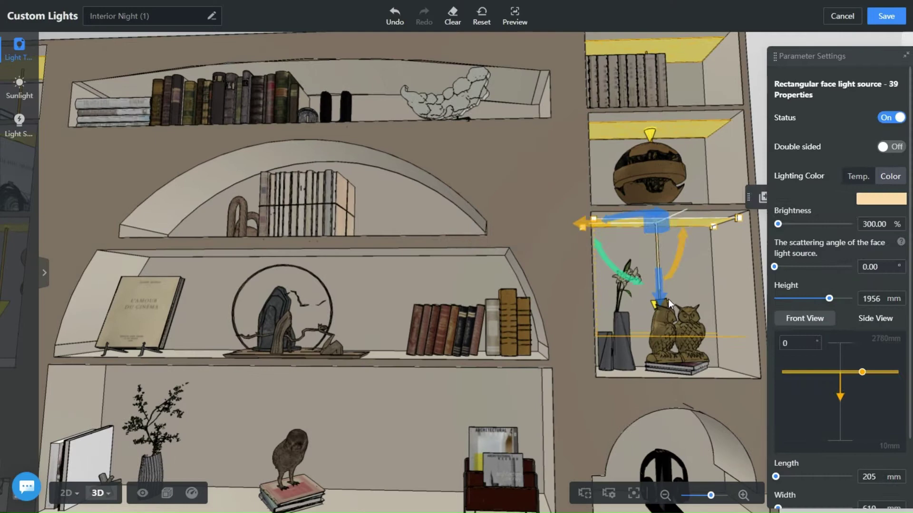
left_click(650, 133)
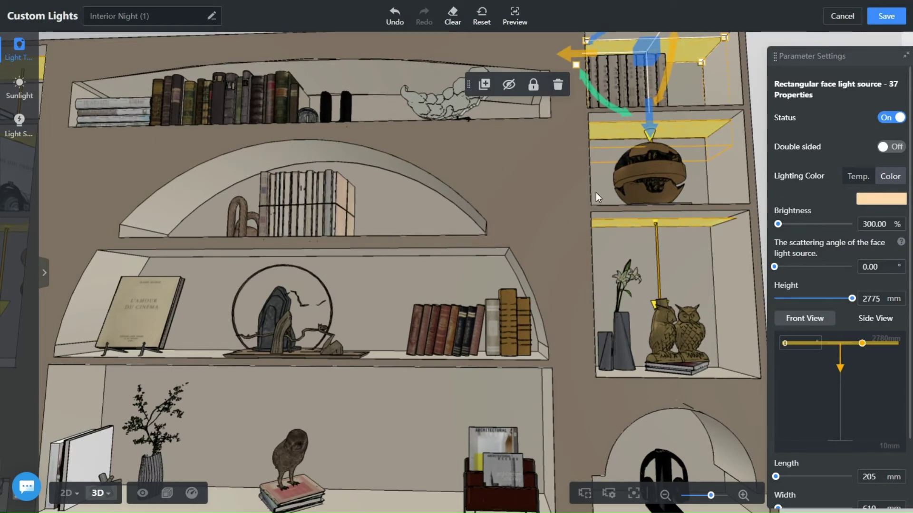
left_click_drag(595, 193, 627, 182)
left_click(557, 44)
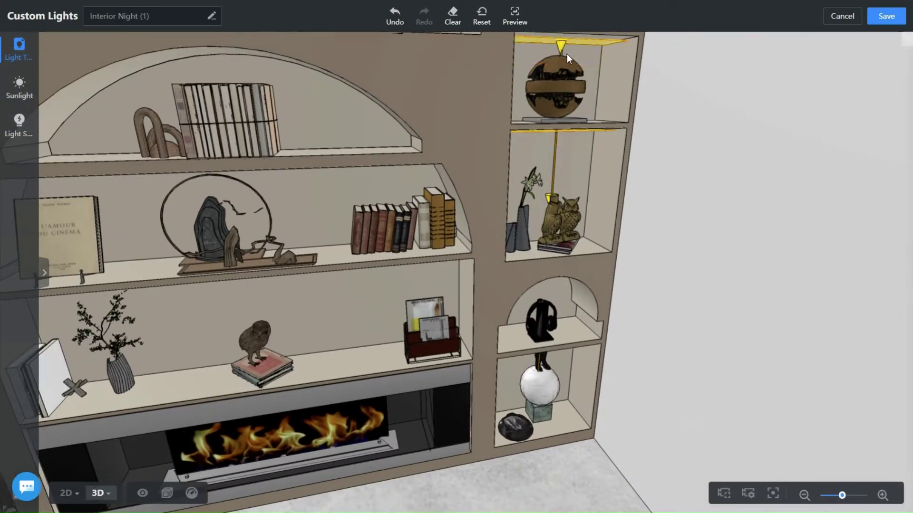
left_click(596, 44)
scroll(629, 297, "down", 2)
scroll(591, 336, "down", 2)
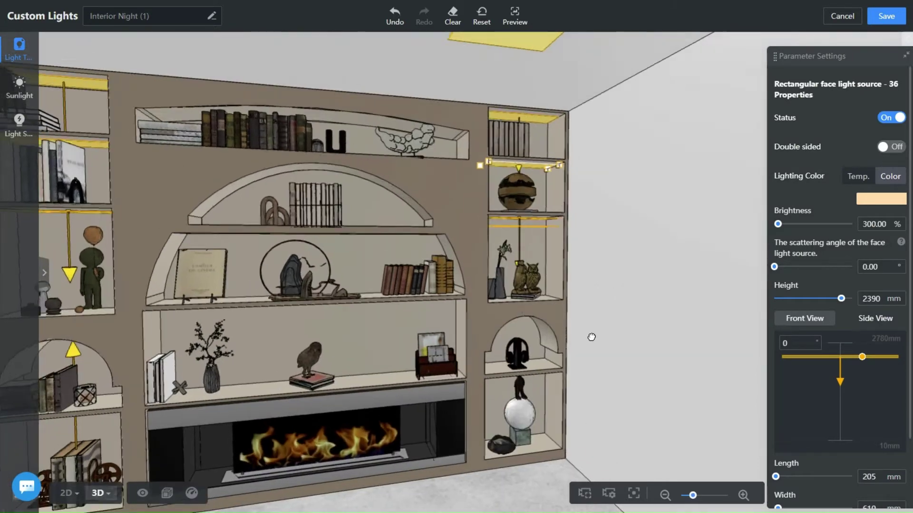
- Place a new rectangular light on the arched shelf and lower it beneath the shelf
left_click(460, 326)
left_click_drag(460, 327, 368, 226)
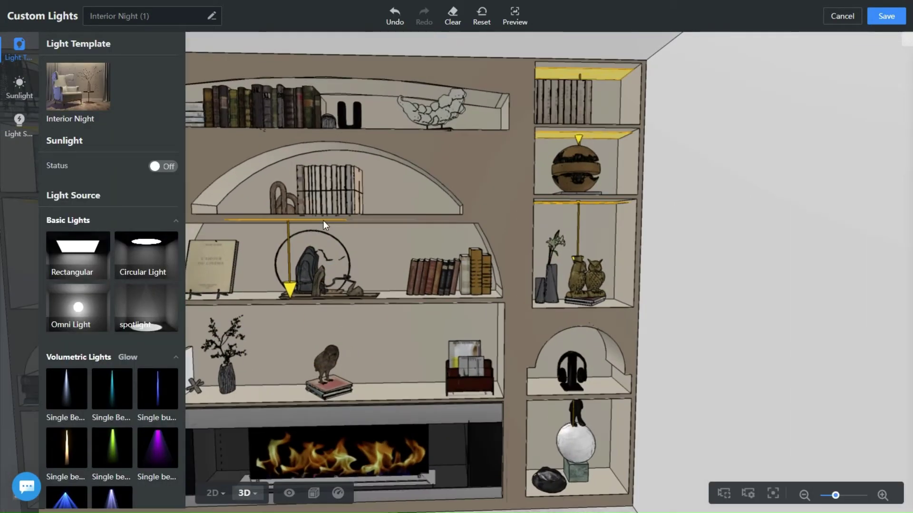
left_click_drag(319, 282, 379, 267)
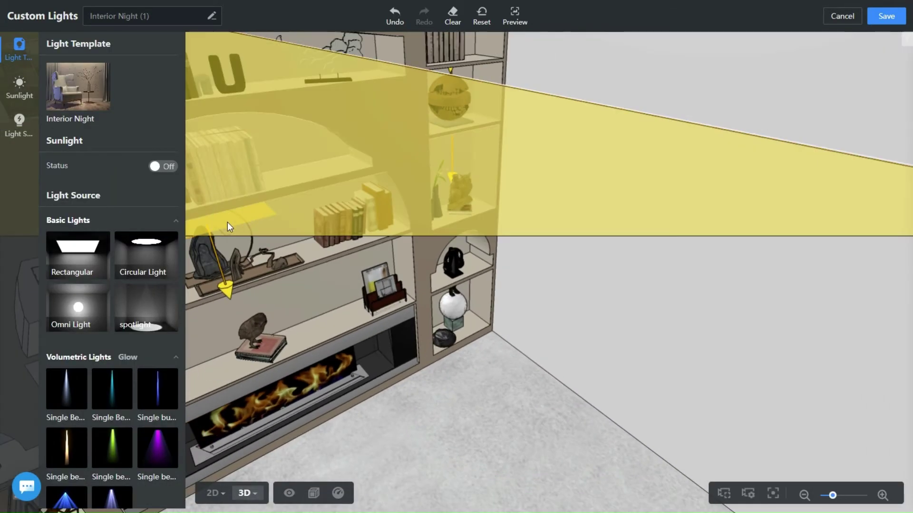
scroll(264, 289, "up", 2)
left_click(249, 204)
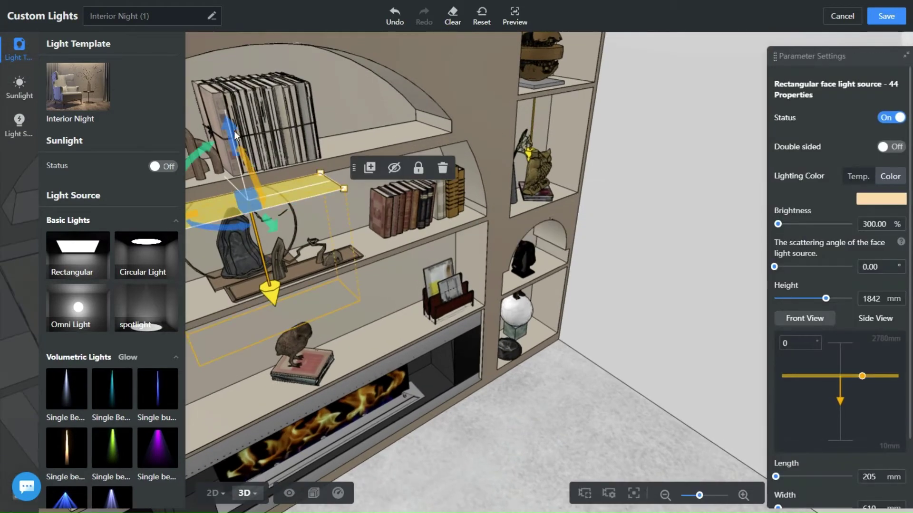
left_click_drag(234, 130, 311, 348)
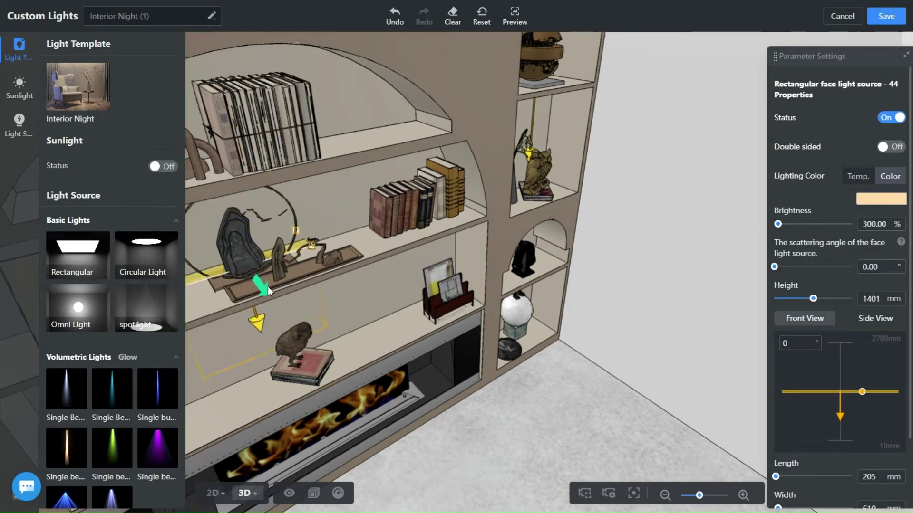
left_click(283, 301)
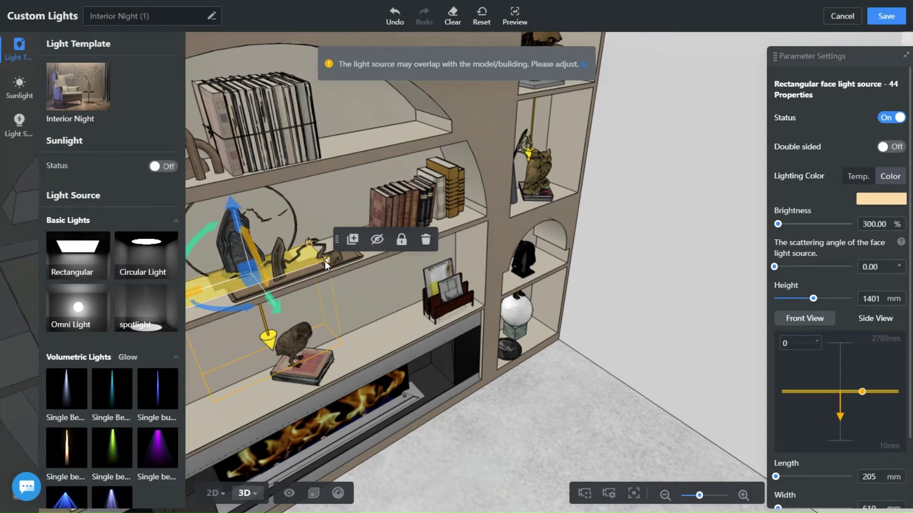
left_click(272, 289)
- Stretch the new light in the 2D plan to span the shelf, nudged toward the wall
left_click(213, 493)
scroll(361, 430, "up", 2)
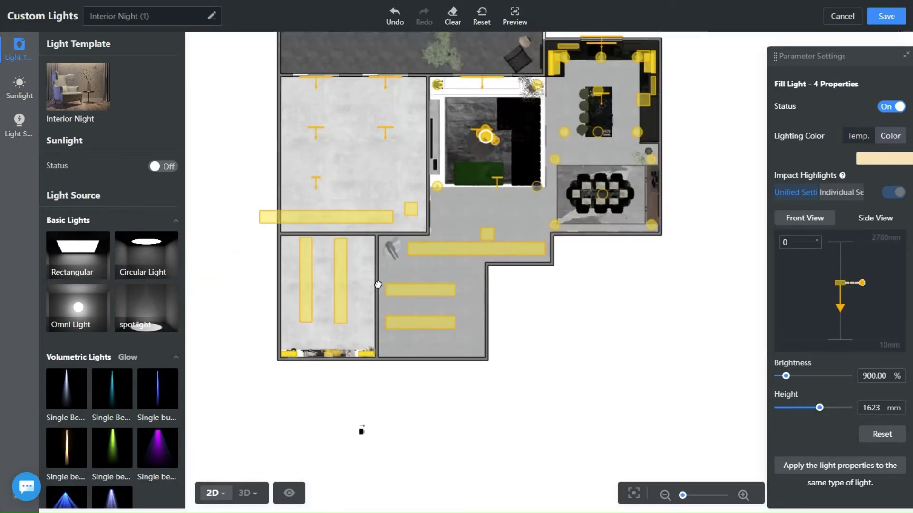
scroll(388, 329, "up", 3)
scroll(387, 329, "up", 3)
left_click(461, 346)
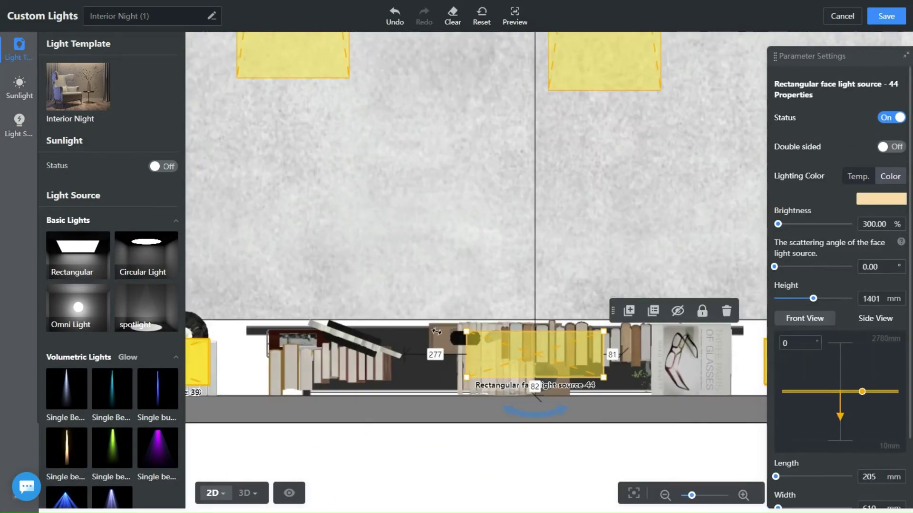
left_click_drag(437, 331, 307, 335)
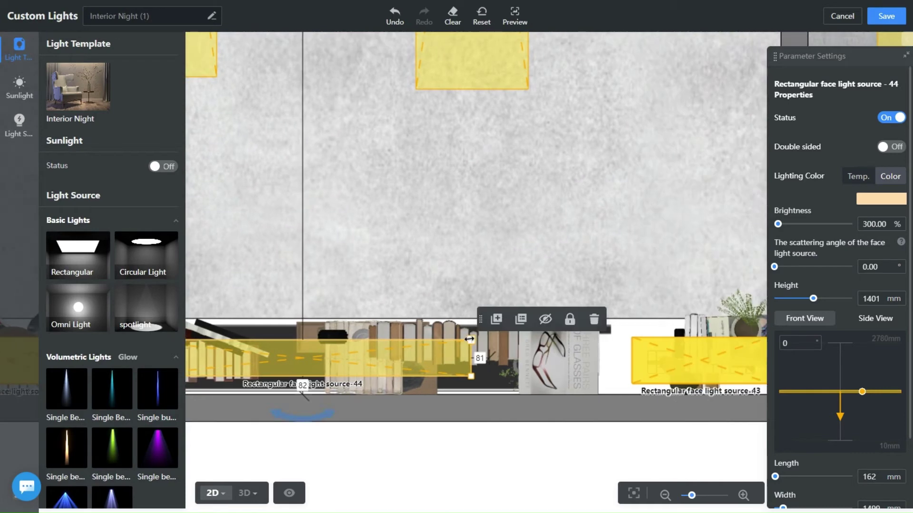
left_click_drag(469, 339, 597, 328)
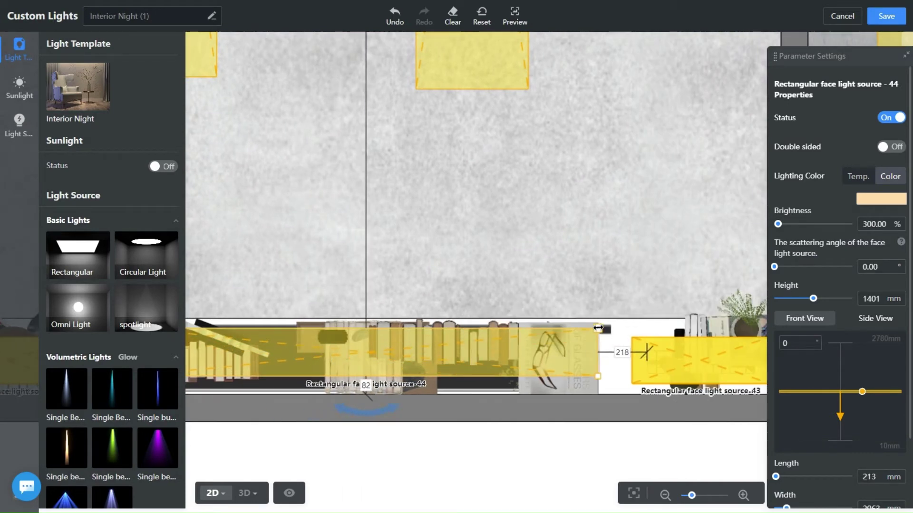
left_click_drag(429, 353, 426, 367)
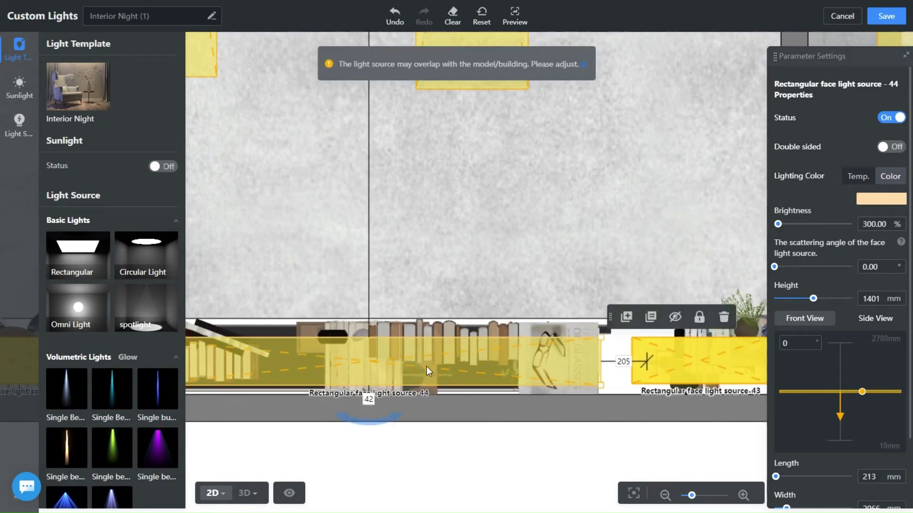
- Adjust the light's height in 3D so it sits against the shelf underside
left_click(243, 493)
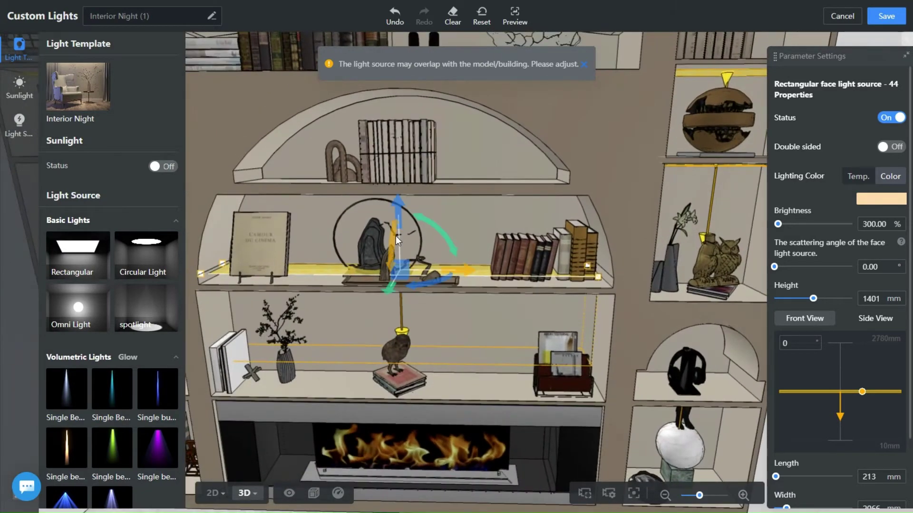
left_click_drag(396, 236, 401, 230)
left_click_drag(300, 431, 315, 395)
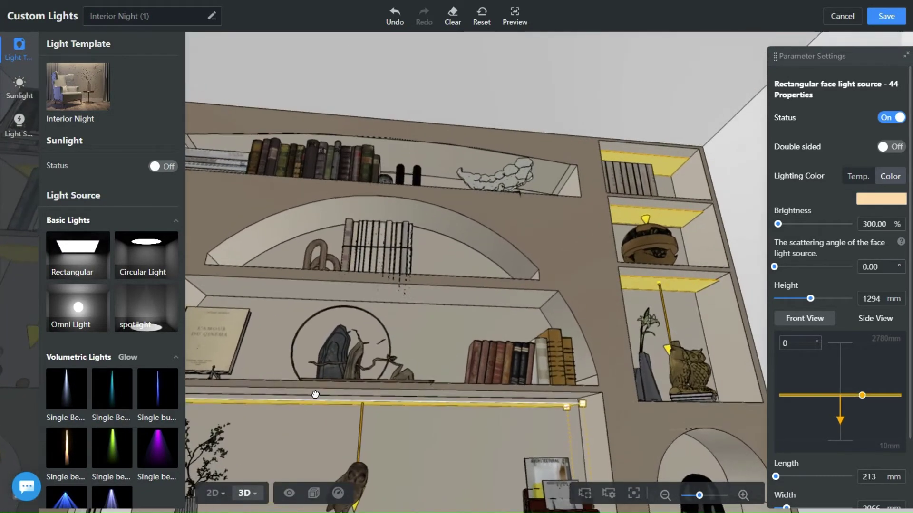
left_click_drag(357, 480, 360, 468)
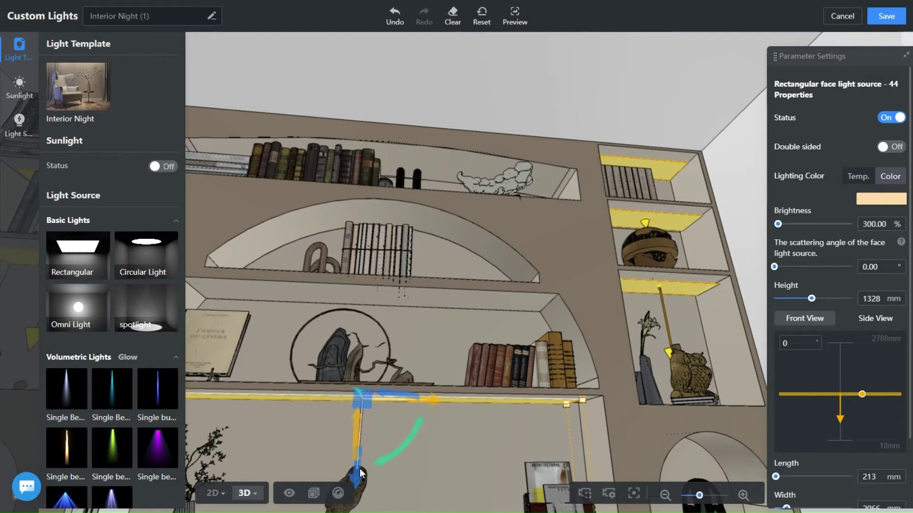
scroll(359, 468, "down", 3)
left_click_drag(478, 407, 395, 256)
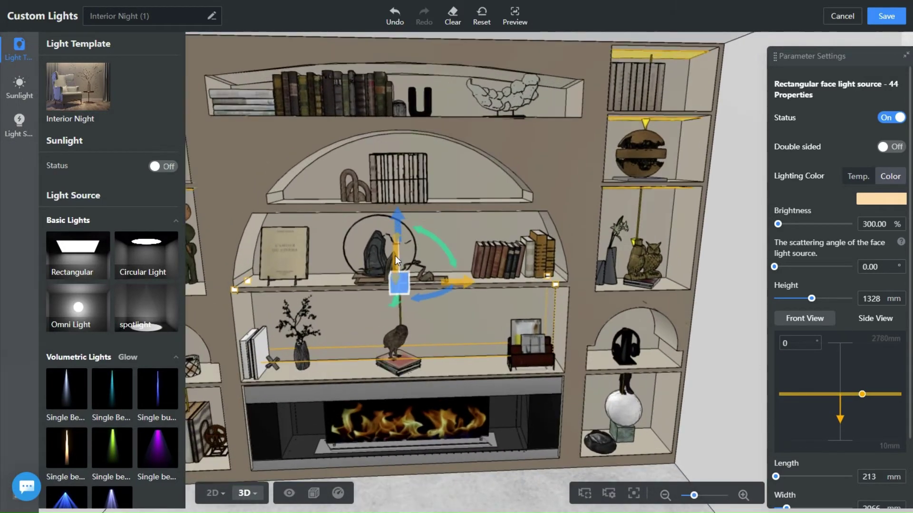
left_click(406, 287)
scroll(402, 313, "up", 2)
left_click(405, 294)
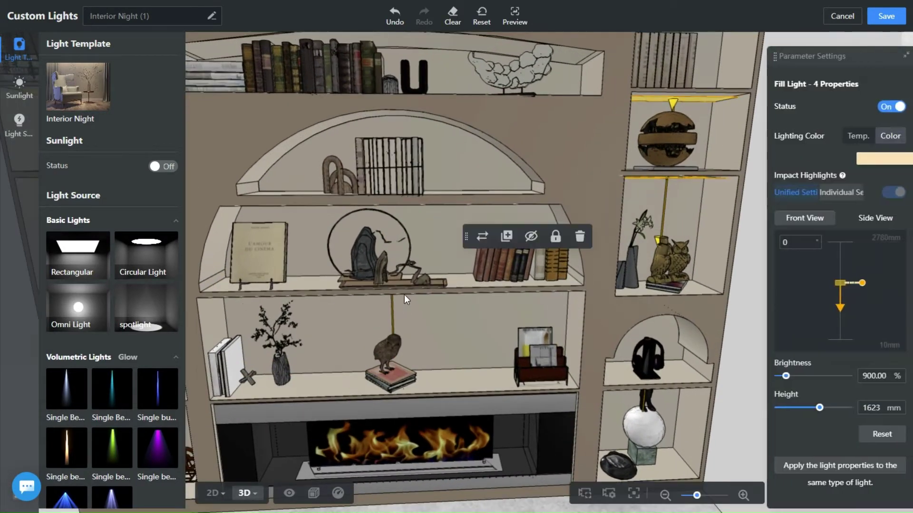
scroll(414, 257, "up", 4)
left_click(424, 225)
scroll(426, 234, "down", 3)
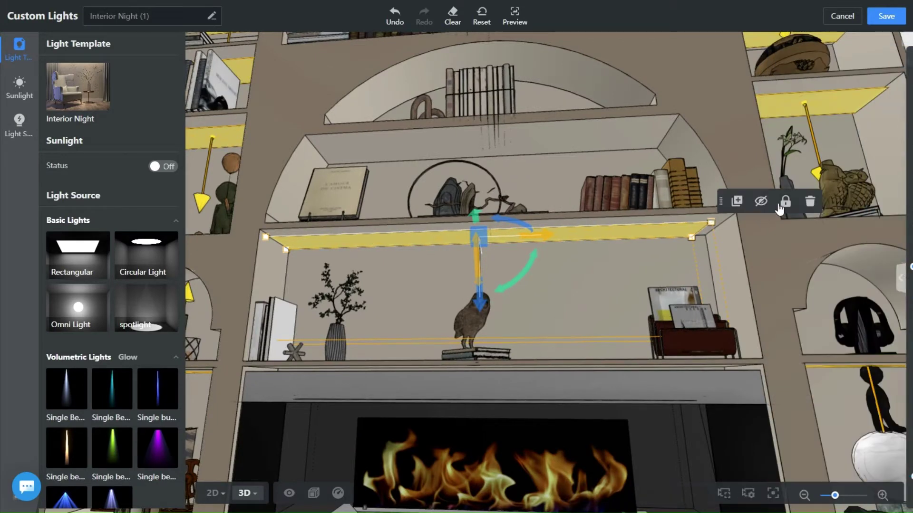
left_click(471, 249)
scroll(457, 189, "down", 3)
scroll(499, 201, "down", 3)
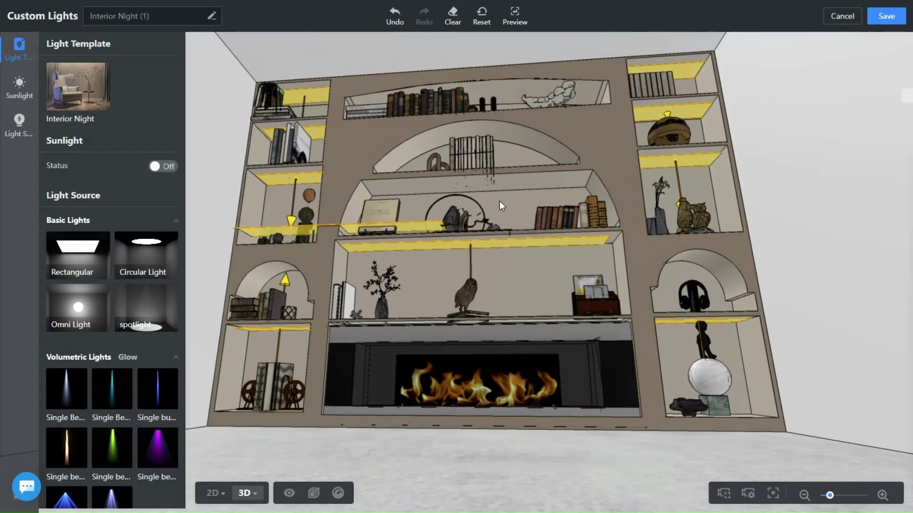
- Shift the arched-shelf strip light right and move it higher
left_click_drag(578, 187, 618, 179)
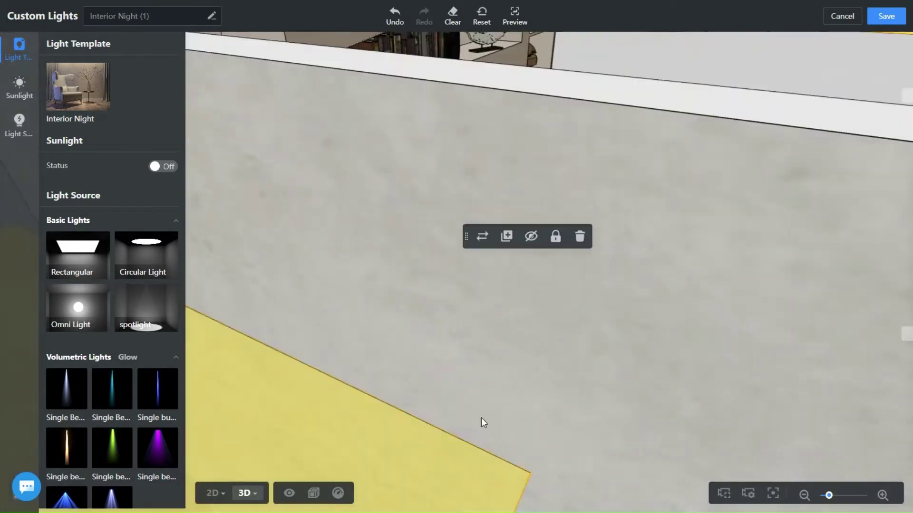
left_click_drag(328, 451, 488, 163)
left_click(487, 163)
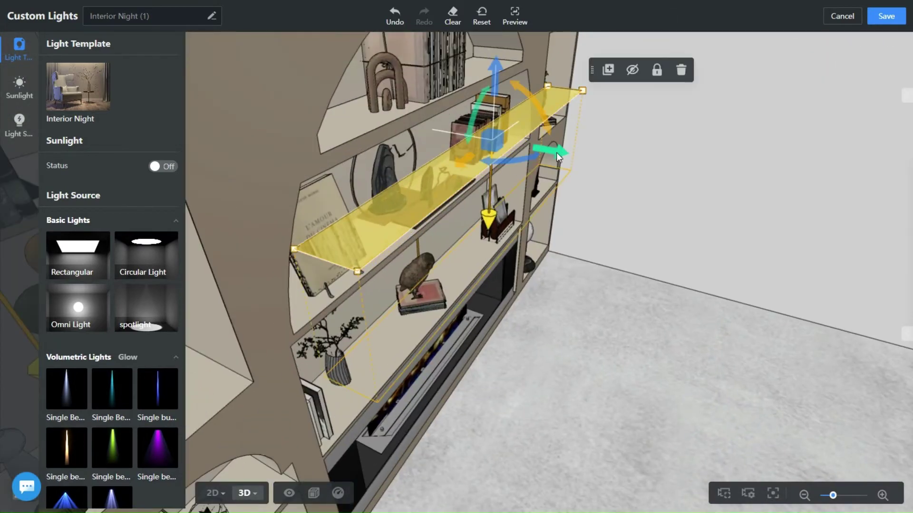
left_click_drag(471, 126, 448, 114)
mouse_move(632, 348)
left_mouse_down()
mouse_move(489, 99)
mouse_move(481, 154)
left_mouse_up()
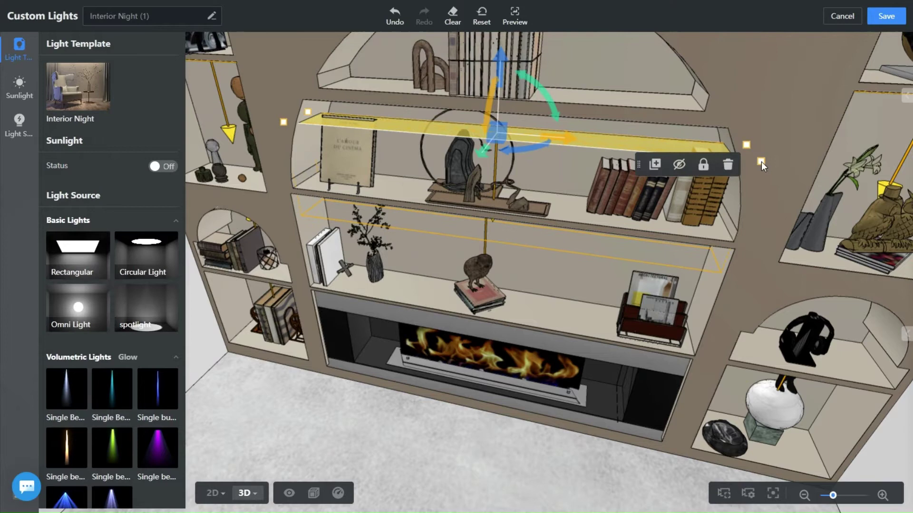
left_click_drag(505, 82, 506, 48)
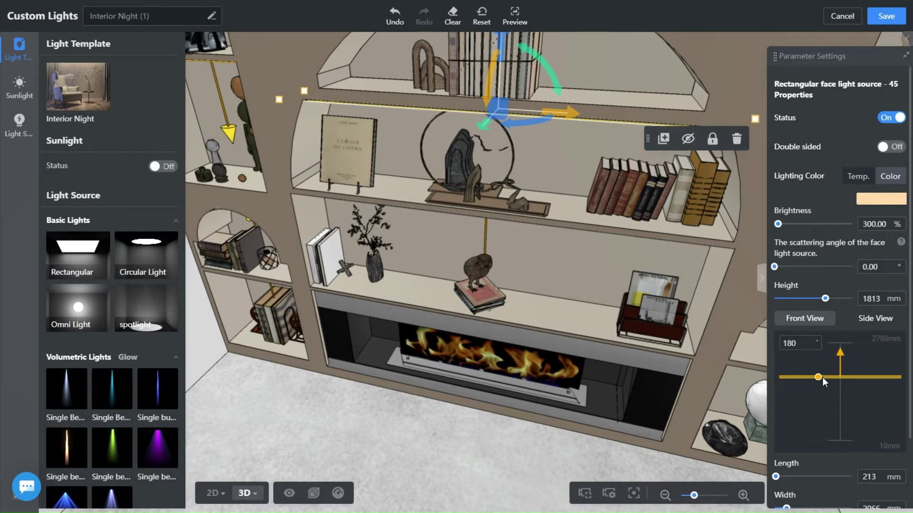
- Narrow the strip light to 1710 mm wide and deselect it
left_click_drag(853, 379, 851, 378)
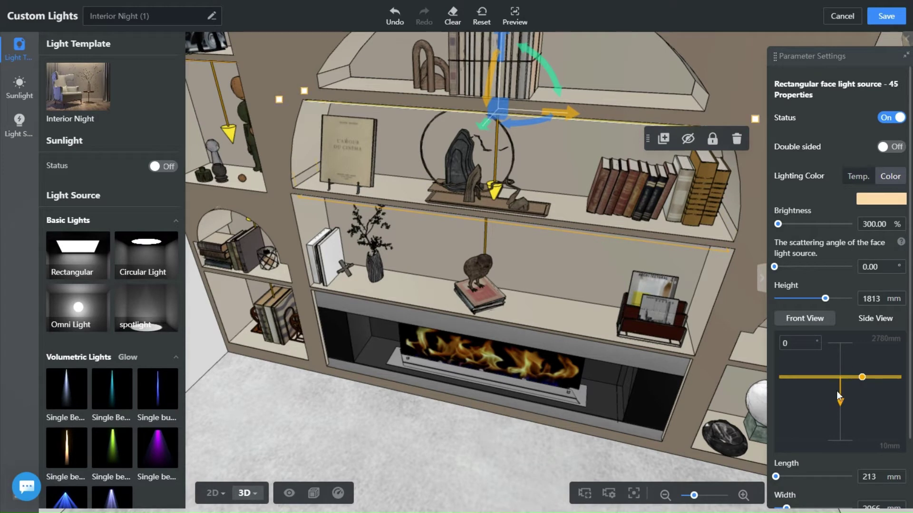
scroll(836, 391, "down", 2)
left_click_drag(786, 426, 785, 426)
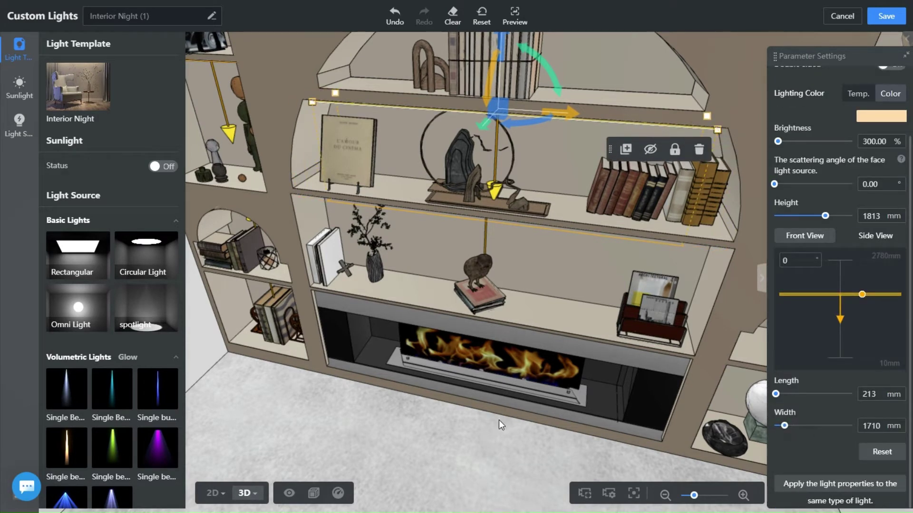
left_click_drag(498, 420, 428, 399)
scroll(458, 345, "up", 3)
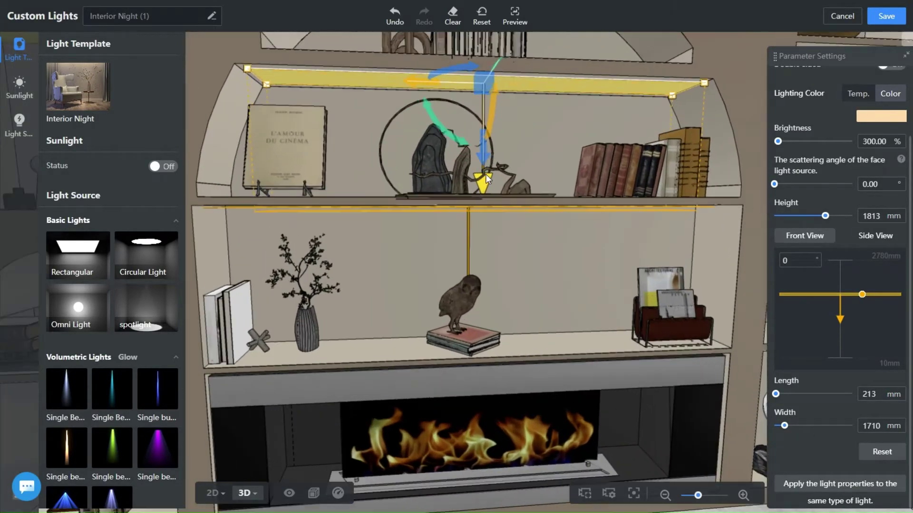
left_click(484, 152)
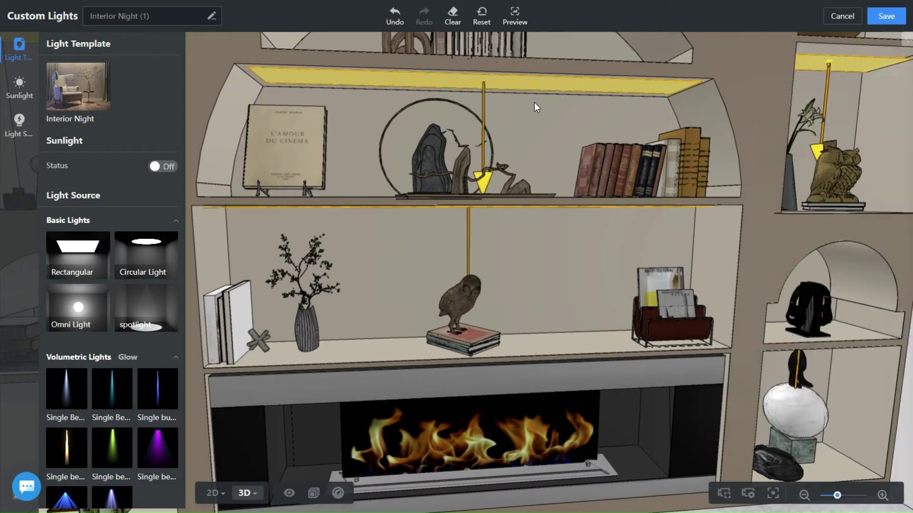
left_click(485, 186)
left_click(478, 207)
scroll(492, 214, "down", 3)
scroll(492, 214, "down", 2)
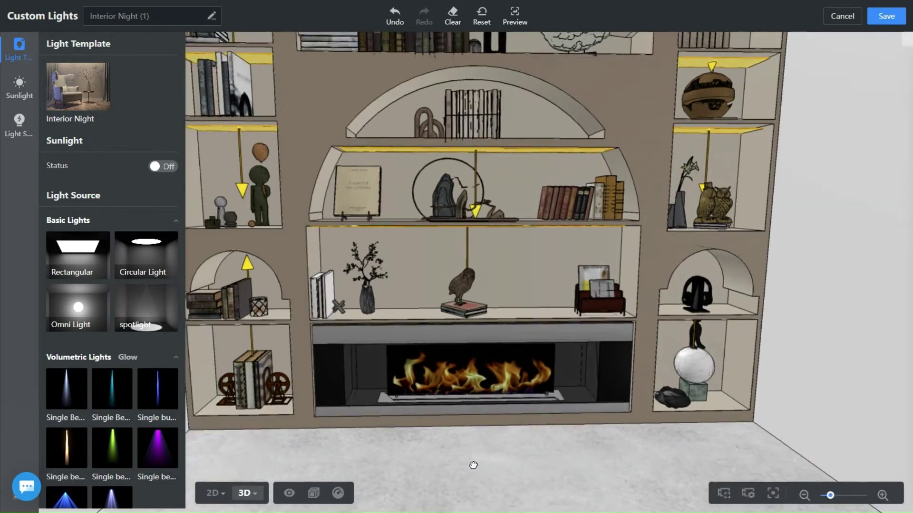
- Tilt the first top-arch light to 25°, narrow it to 593 mm, and nudge it into place
left_click_drag(499, 143, 499, 193)
mouse_move(445, 217)
left_mouse_down()
mouse_move(454, 205)
mouse_move(419, 174)
mouse_move(688, 208)
left_mouse_up()
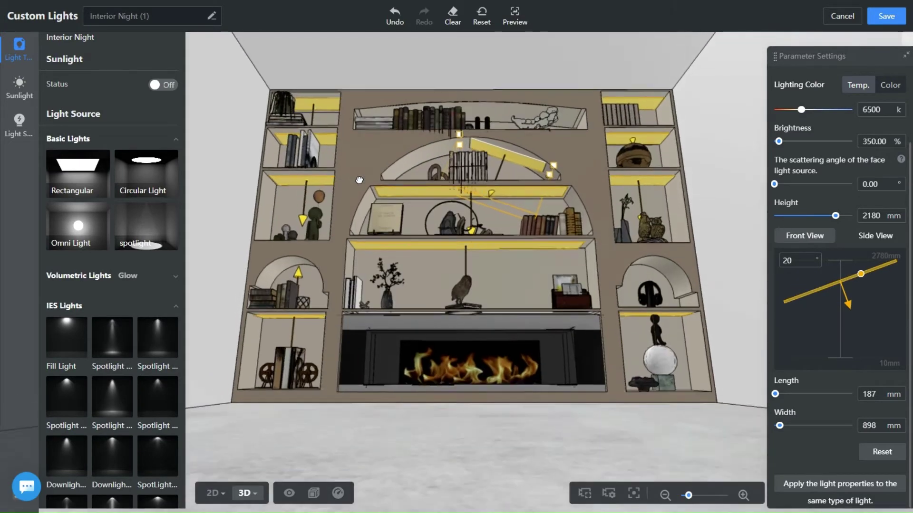
left_click_drag(858, 276, 853, 285)
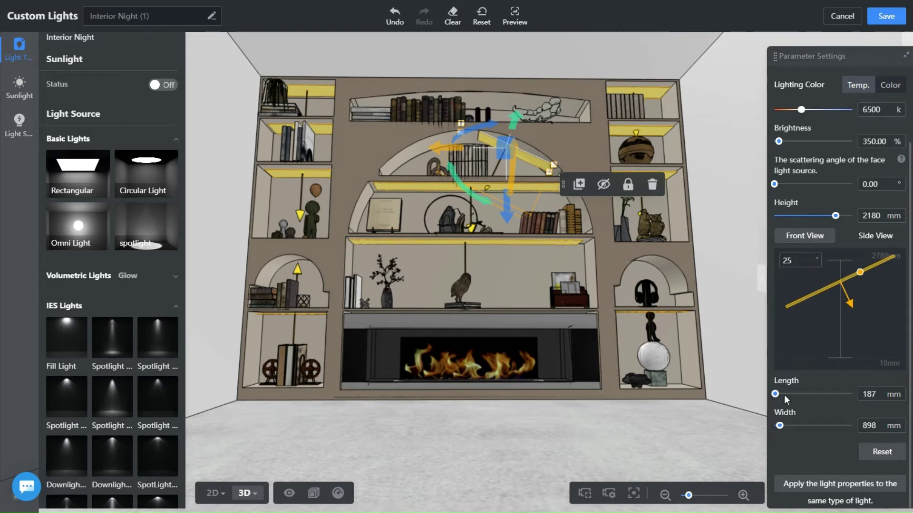
left_click_drag(781, 429, 779, 430)
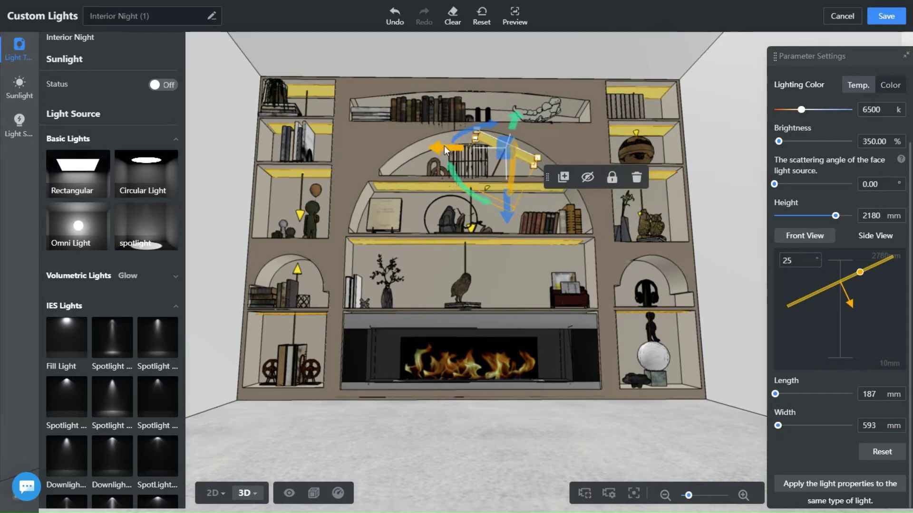
left_click_drag(564, 150, 548, 150)
left_click_drag(442, 138, 497, 153)
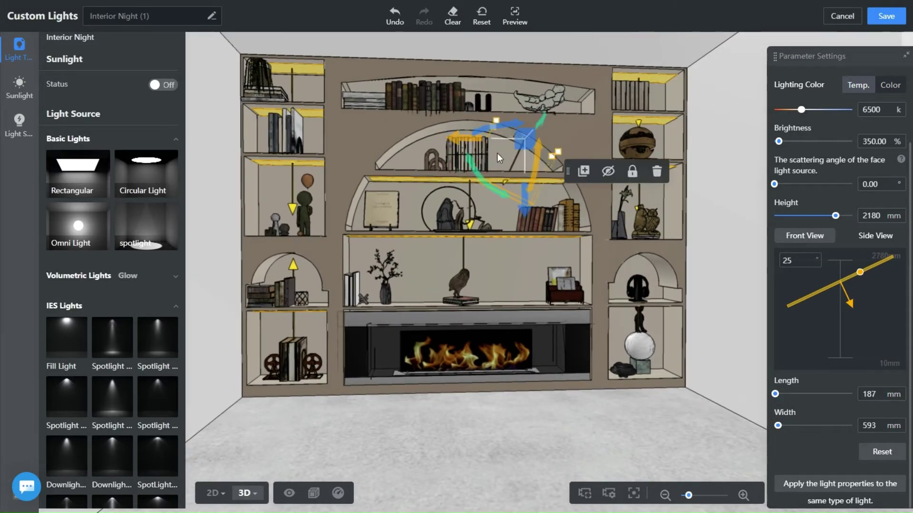
left_click_drag(523, 200, 523, 208)
- Drag the second top-arch light lower in the arch
left_click(740, 264)
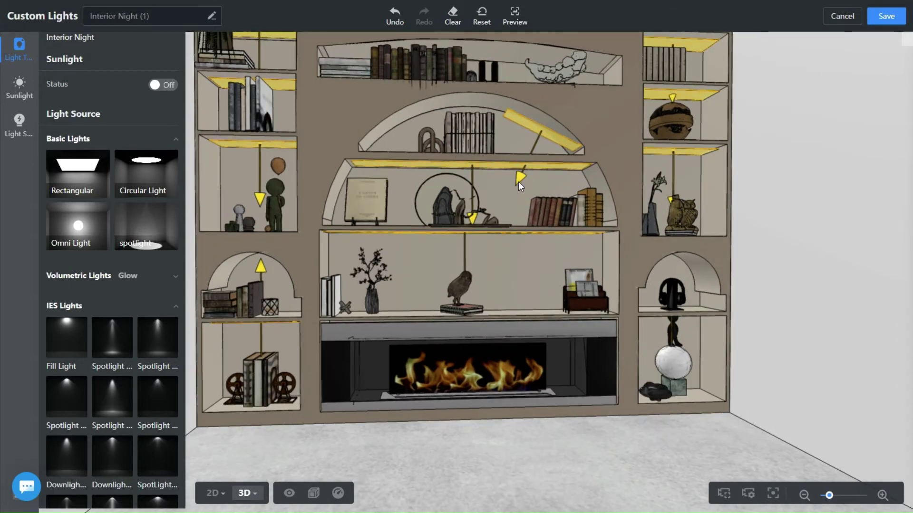
left_click(533, 139)
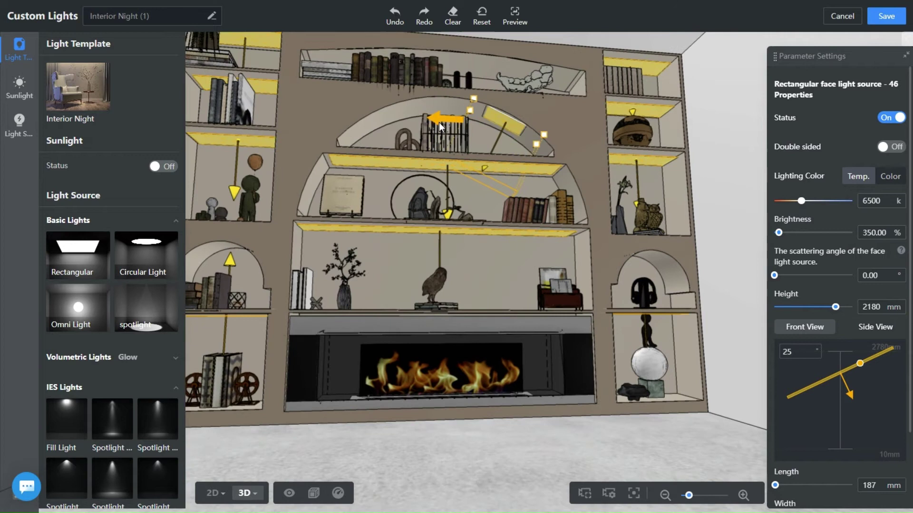
mouse_move(507, 173)
left_mouse_down()
mouse_move(511, 195)
mouse_move(489, 175)
mouse_move(506, 202)
mouse_move(641, 286)
left_mouse_up()
left_click_drag(857, 364, 855, 367)
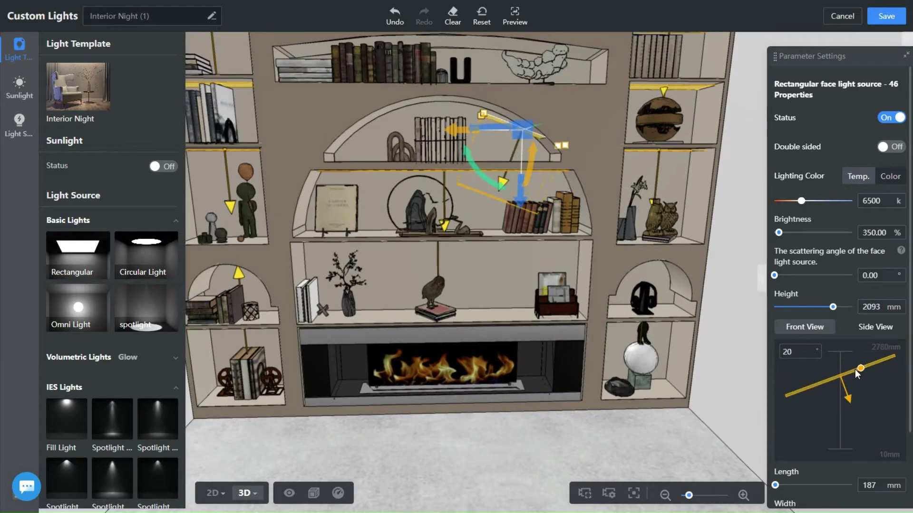
- Lower the arch light slightly and tilt it to 39°
right_click(850, 369)
scroll(777, 421, "down", 1)
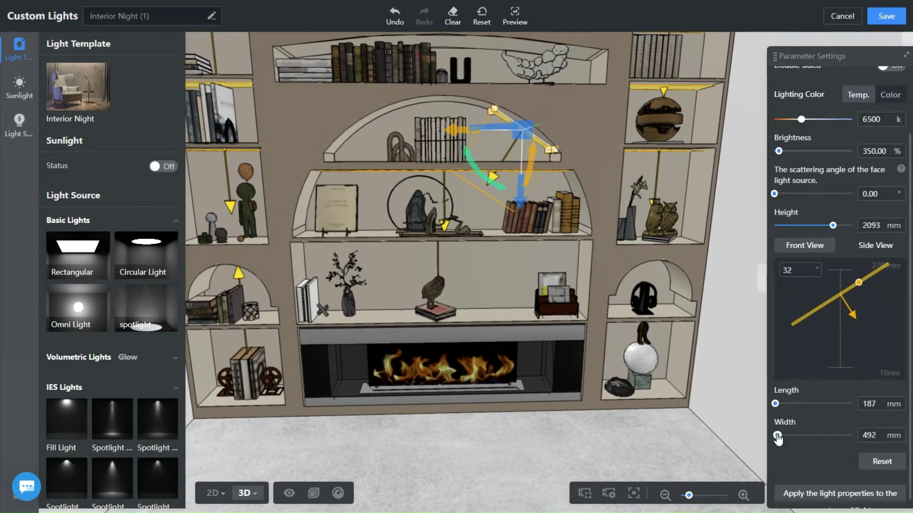
left_click_drag(458, 466, 480, 157)
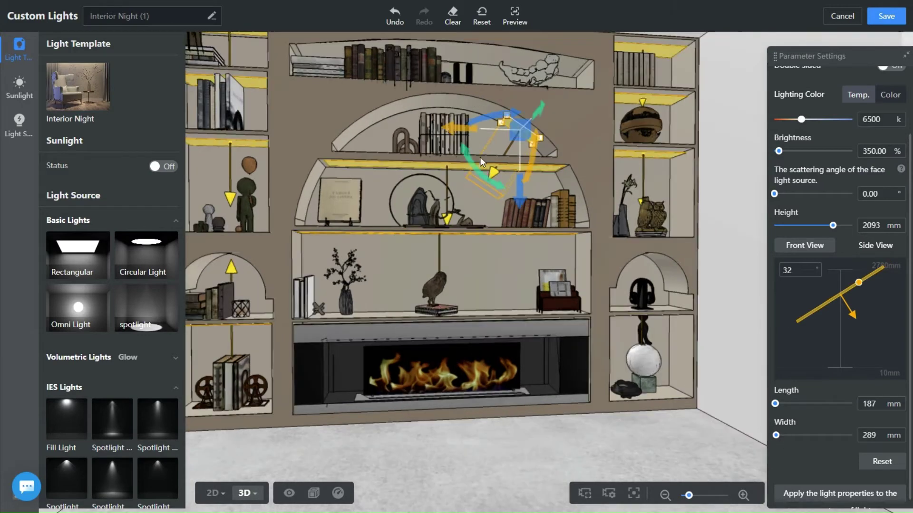
left_click_drag(524, 189, 530, 197)
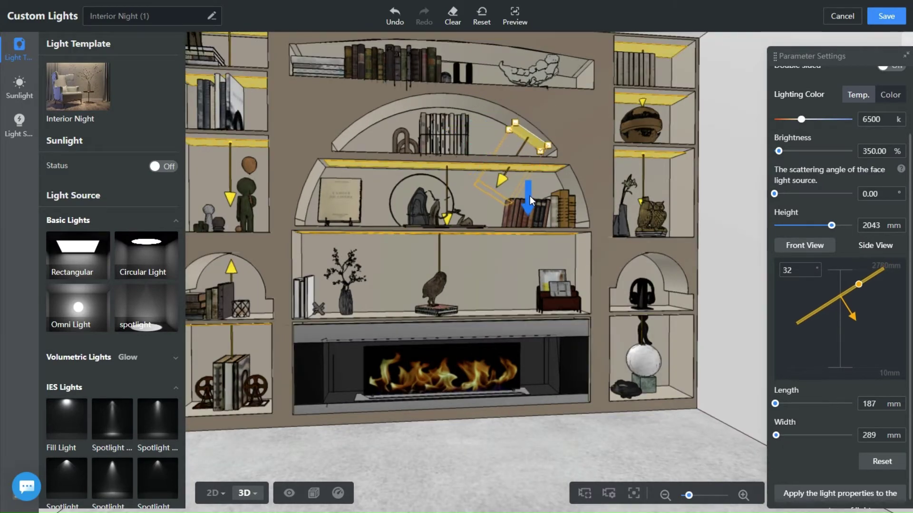
left_click_drag(468, 135, 481, 138)
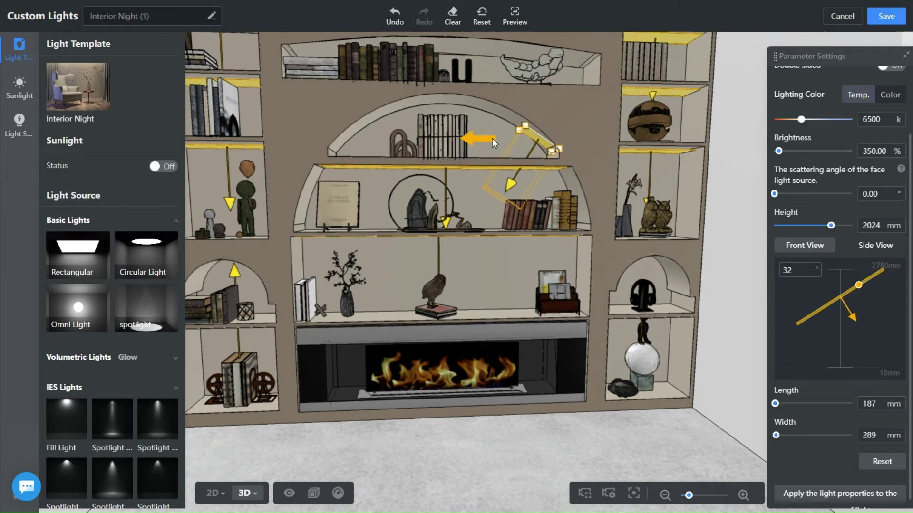
left_click_drag(859, 286, 843, 289)
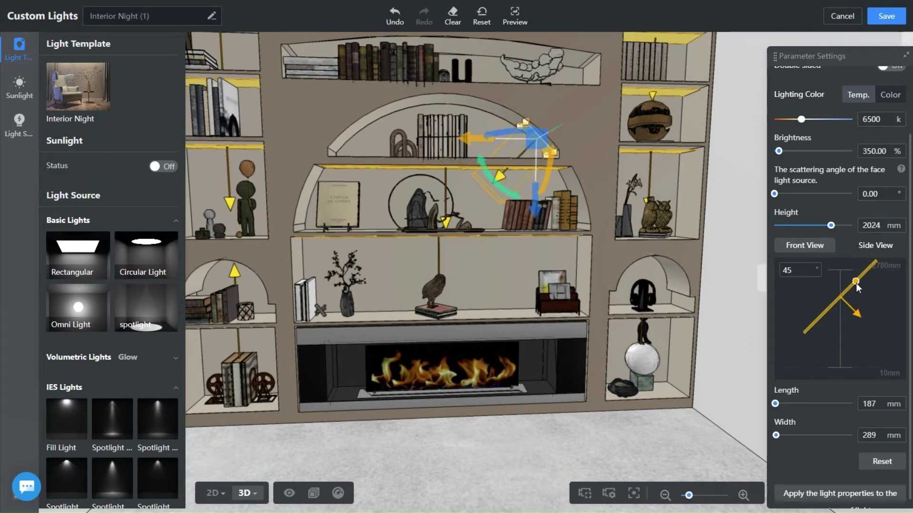
- Raise another light along the upper arch slightly
left_click(536, 141)
scroll(499, 129, "up", 1)
left_click(447, 104)
left_click_drag(504, 161, 480, 146)
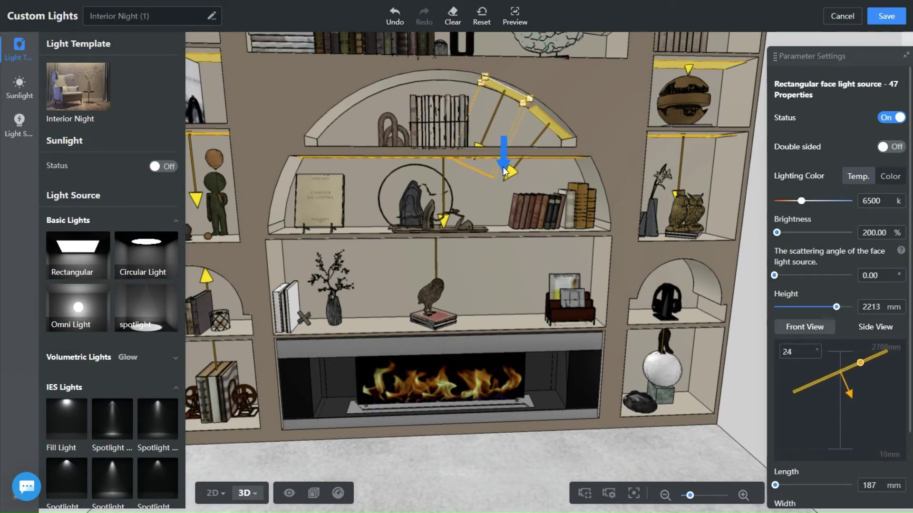
left_click(229, 122)
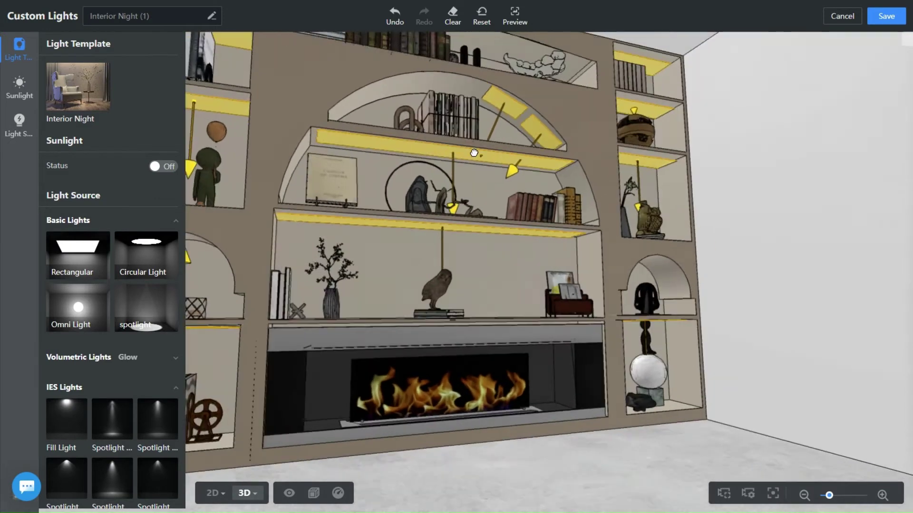
scroll(475, 153, "up", 3)
- Shift a second top-arch light vertically to follow the arch curve
left_click_drag(507, 175, 532, 48)
left_click(533, 48)
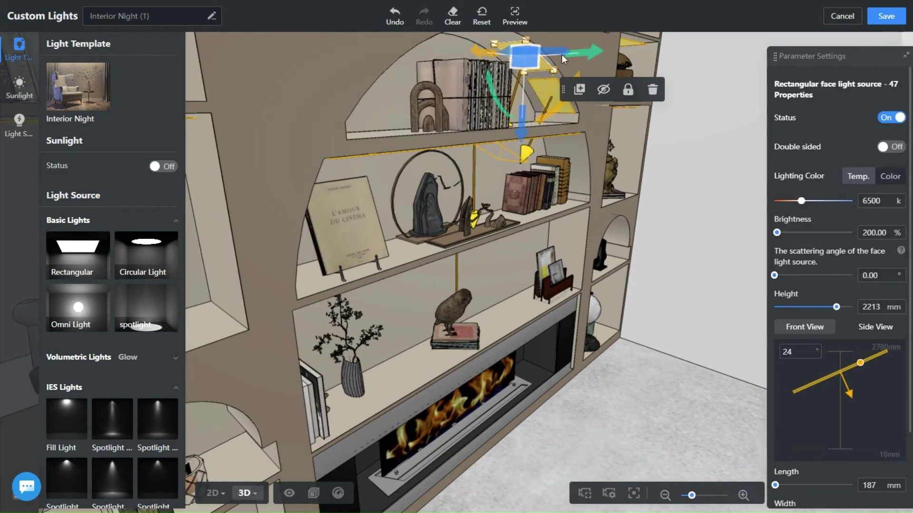
left_click(609, 96)
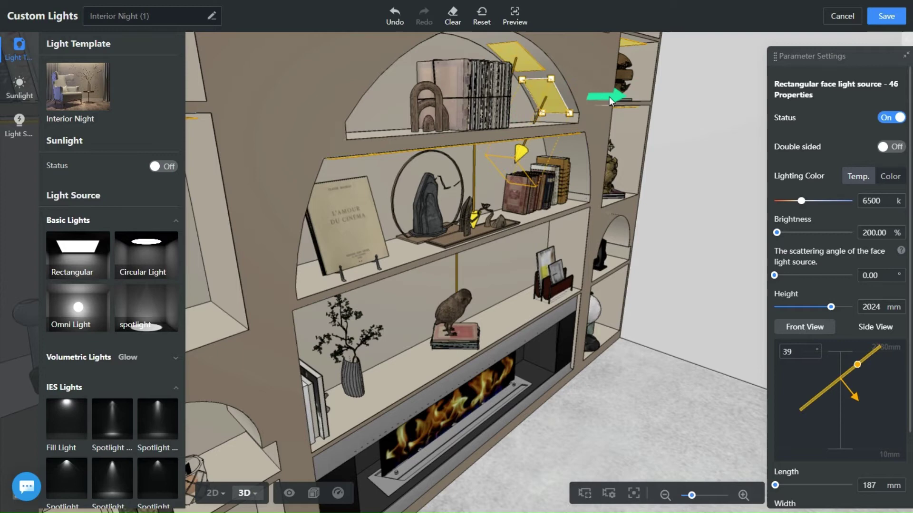
mouse_move(607, 97)
left_mouse_down()
mouse_move(668, 327)
mouse_move(521, 160)
mouse_move(574, 163)
left_mouse_up()
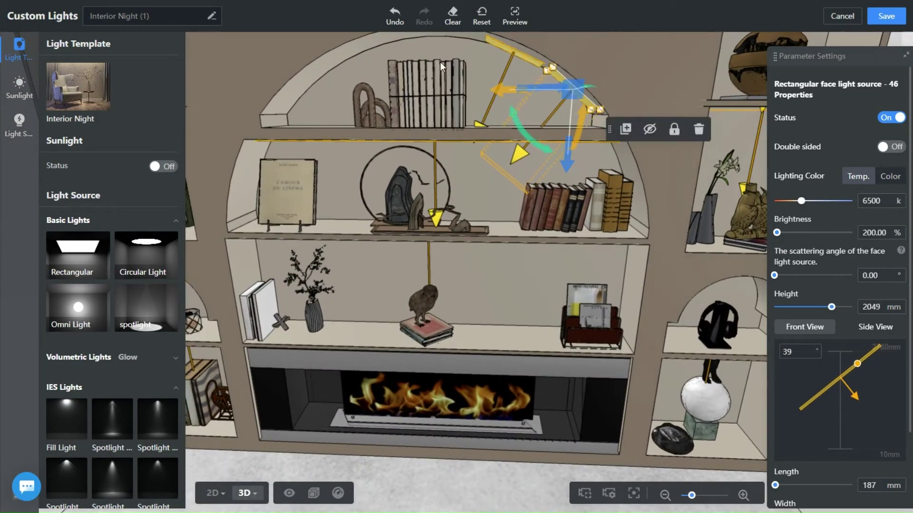
left_click(559, 104)
scroll(374, 217, "down", 3)
scroll(404, 197, "down", 3)
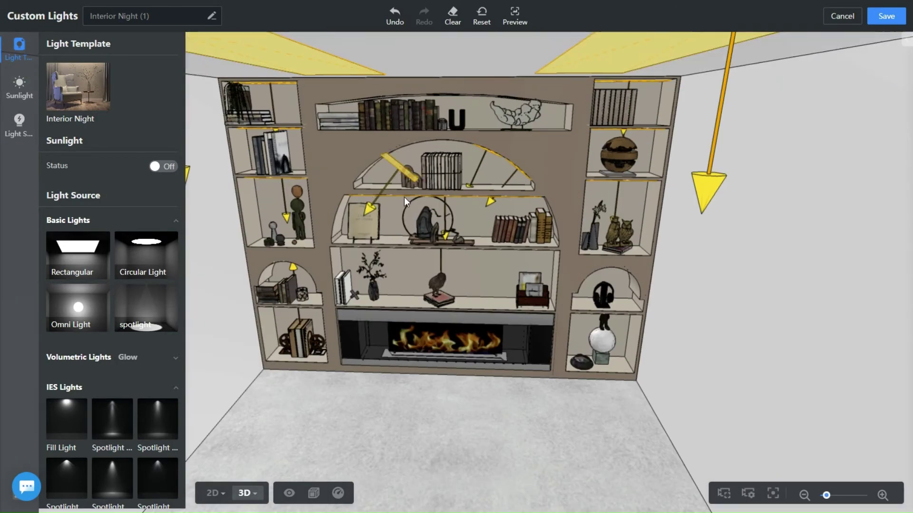
scroll(389, 121, "up", 2)
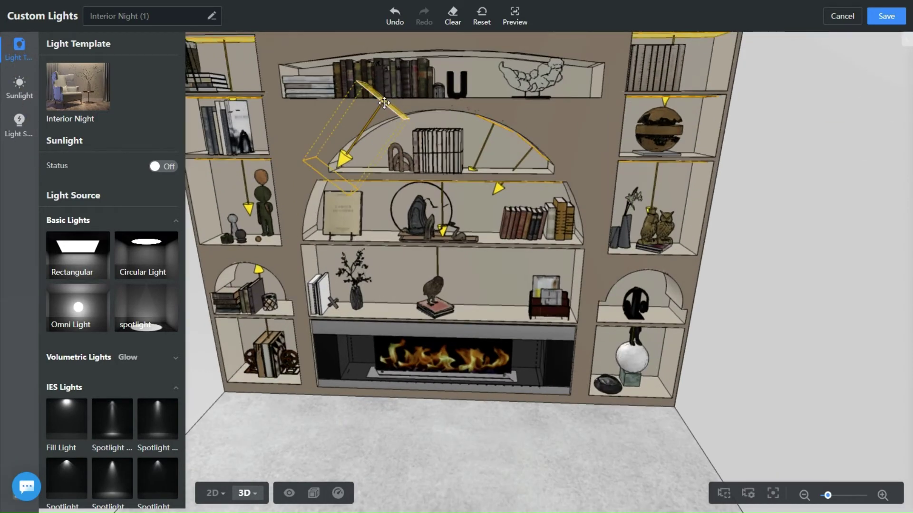
- Raise one upper-arch light, then lower and tilt another
left_click(384, 103)
scroll(384, 103, "up", 2)
left_click(307, 136)
scroll(273, 68, "up", 2)
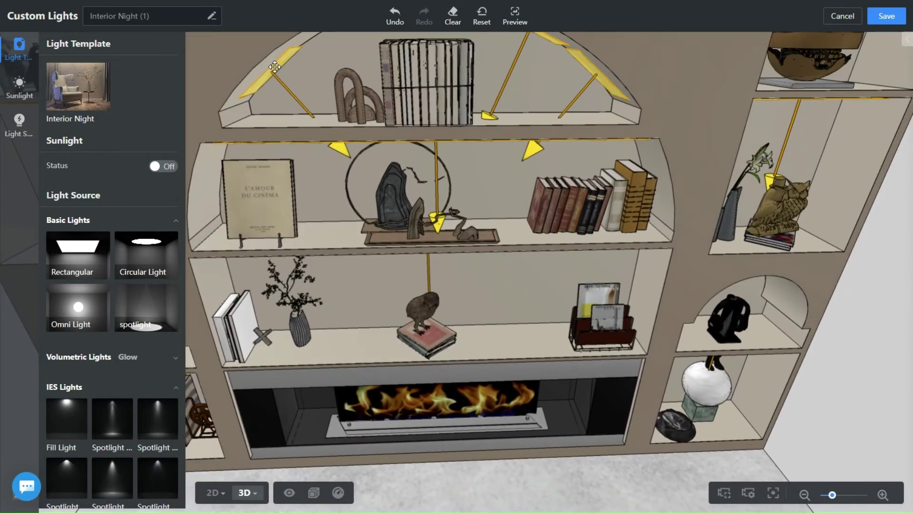
left_click(274, 68)
scroll(404, 154, "down", 3)
left_click(413, 142)
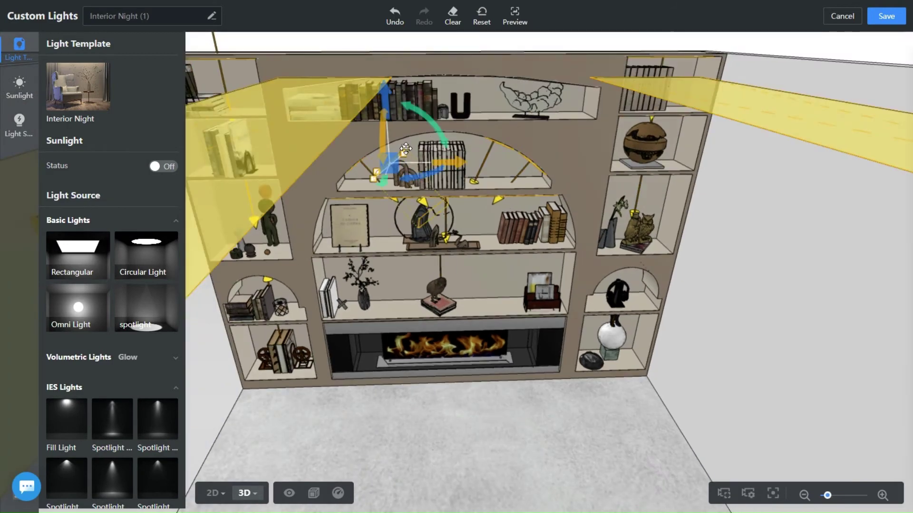
scroll(412, 141, "up", 2)
left_click(365, 151)
scroll(355, 135, "up", 2)
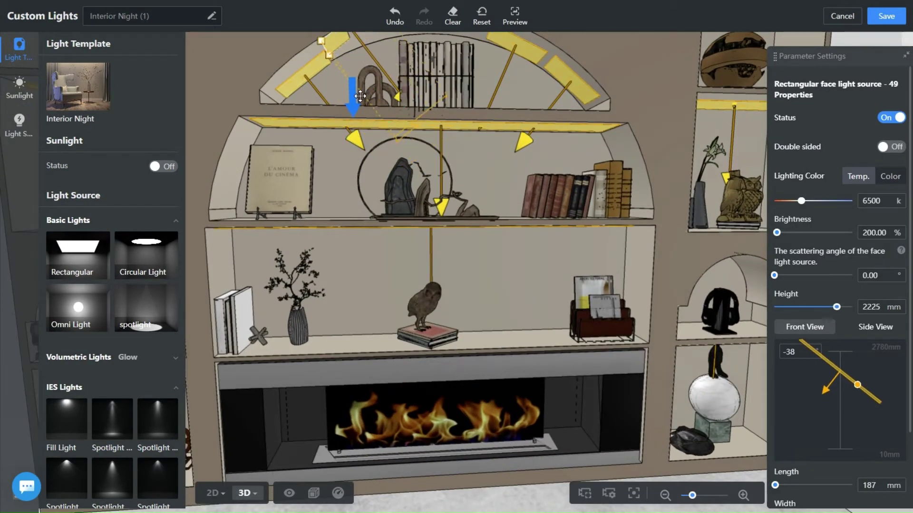
left_click_drag(354, 136, 360, 64)
scroll(360, 64, "down", 2)
mouse_move(431, 118)
left_mouse_down()
mouse_move(400, 92)
mouse_move(379, 160)
mouse_move(378, 148)
left_mouse_up()
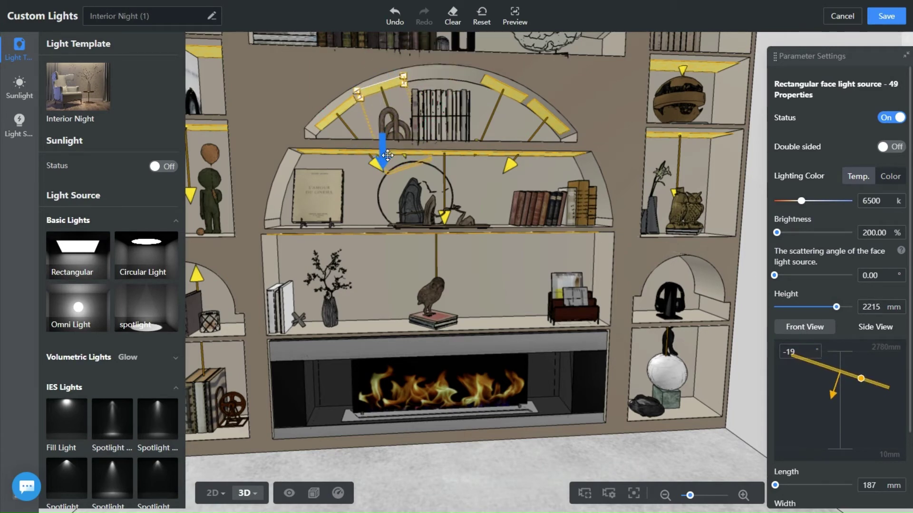
- Tilt arch light 49 further and pick another rectangular face light in the arch
left_click(414, 125)
left_click(381, 87)
scroll(364, 71, "up", 3)
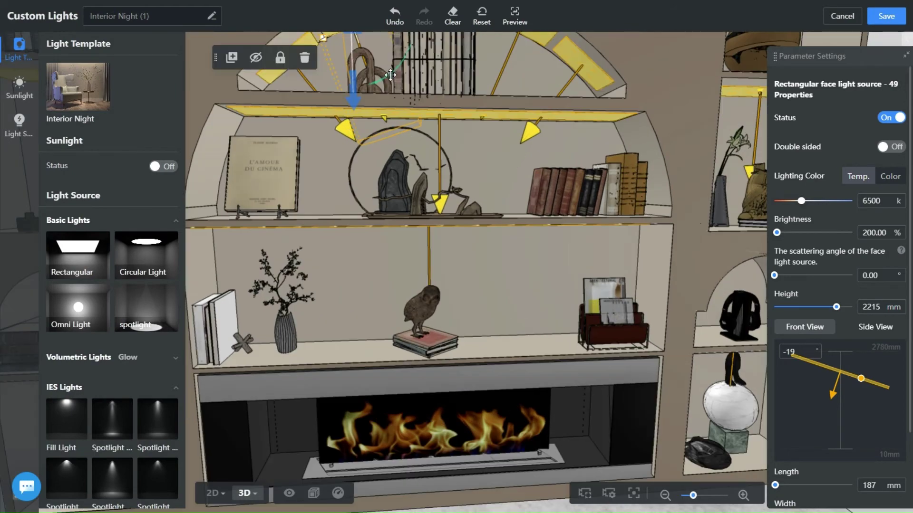
scroll(360, 62, "up", 3)
scroll(360, 62, "down", 3)
scroll(359, 62, "down", 3)
mouse_move(410, 136)
left_mouse_down()
mouse_move(421, 125)
mouse_move(377, 93)
mouse_move(560, 107)
mouse_move(642, 209)
mouse_move(428, 107)
left_mouse_up()
left_click(421, 125)
left_click(377, 93)
left_click(561, 107)
left_click(429, 81)
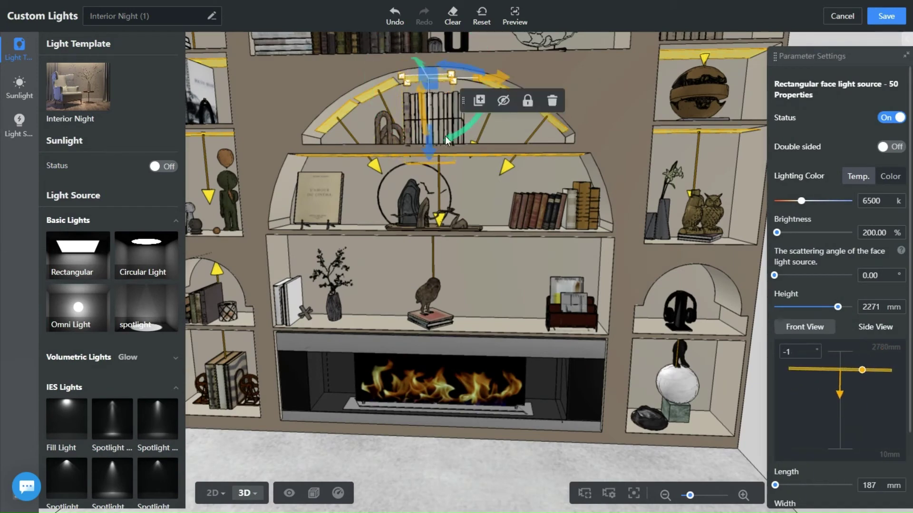
- Widen an upper-arch face light's scattering angle to 54°
left_click(397, 97)
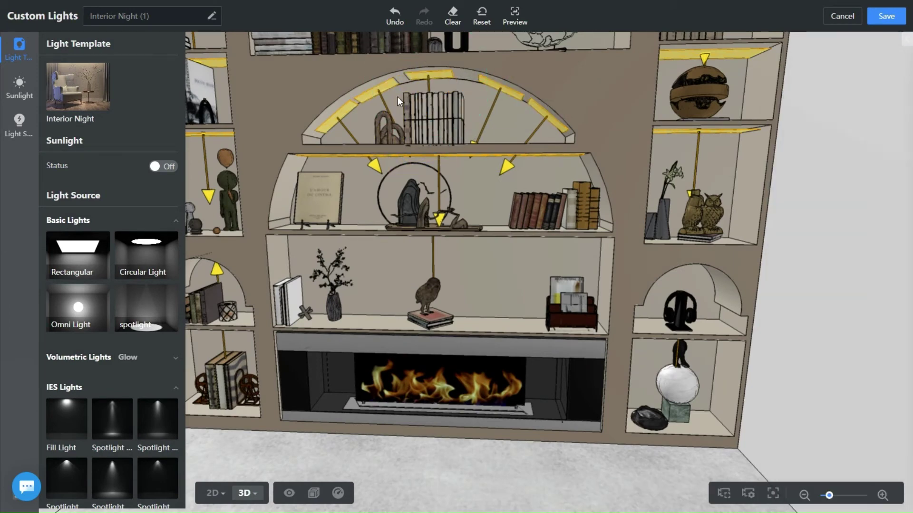
left_click_drag(397, 96, 409, 98)
left_click(496, 76)
left_click(425, 90)
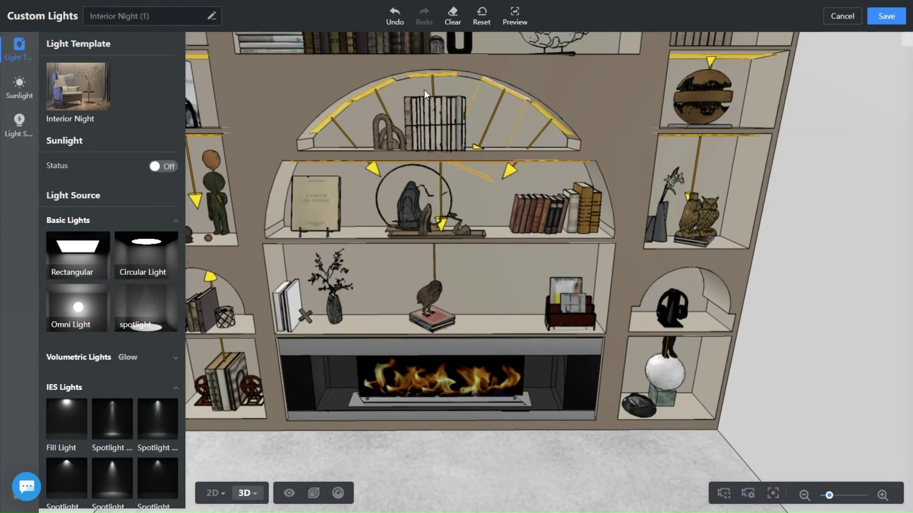
left_click_drag(775, 276, 790, 277)
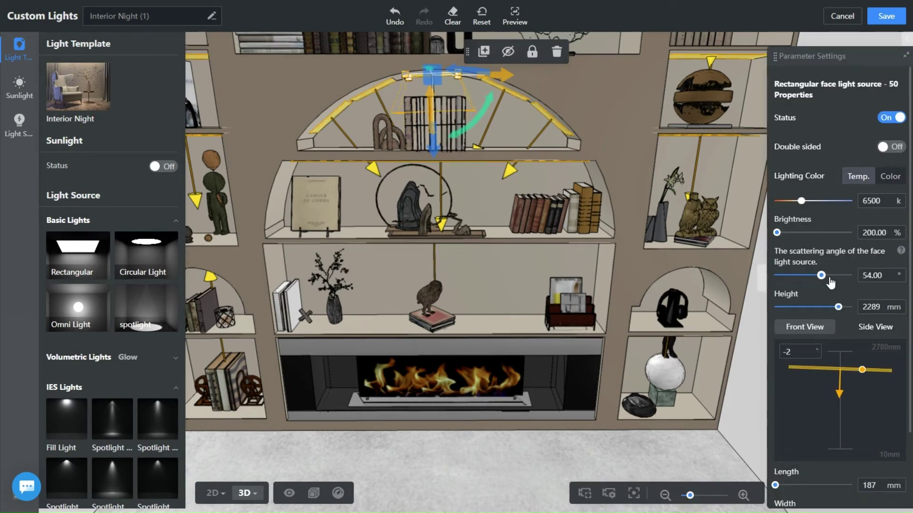
- Hide the walls in the 3D view and orbit back toward the fireplace wall
left_click(448, 464)
scroll(469, 395, "down", 3)
scroll(438, 376, "up", 2)
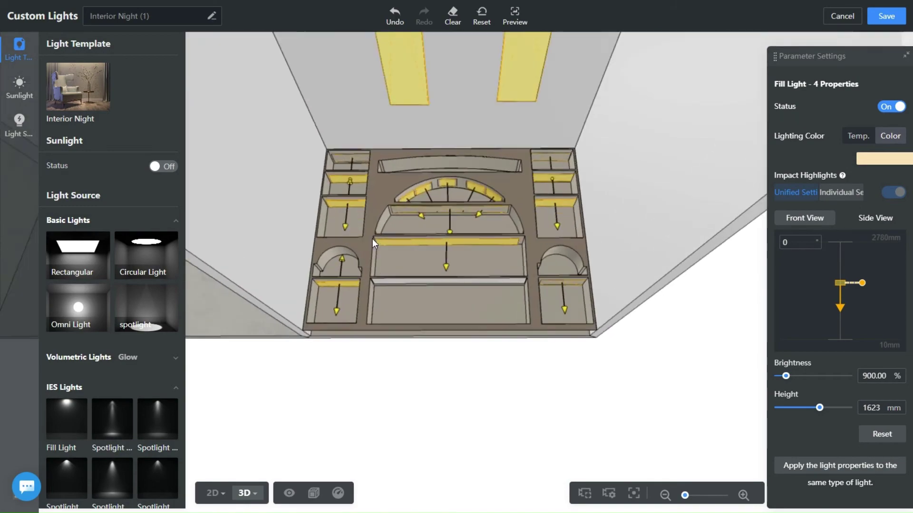
left_click_drag(421, 452, 379, 359)
scroll(379, 359, "up", 3)
scroll(379, 359, "up", 2)
left_click(289, 493)
left_click(238, 447)
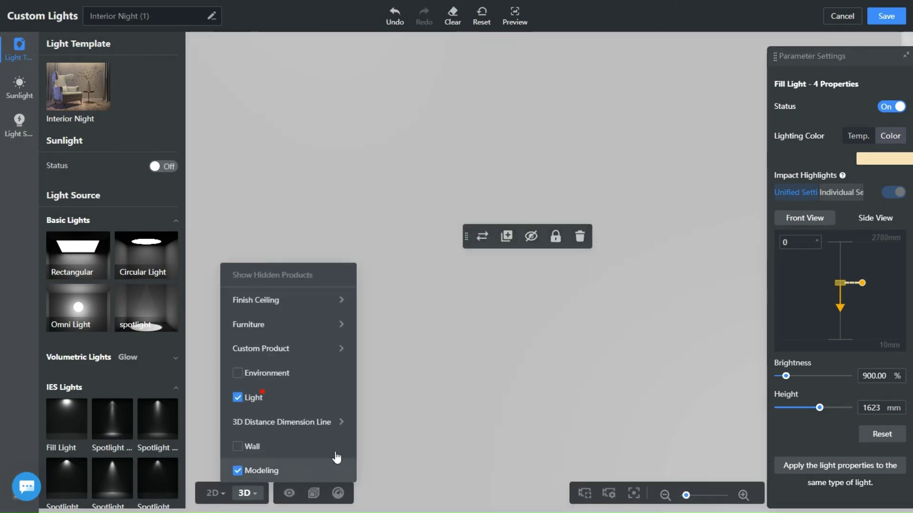
scroll(468, 388, "down", 3)
scroll(459, 417, "up", 3)
left_click_drag(460, 417, 422, 443)
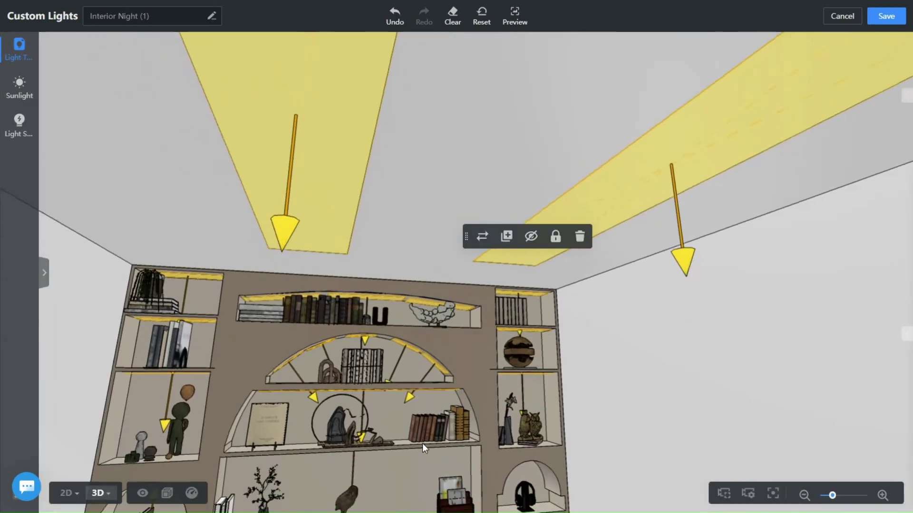
scroll(422, 448, "down", 3)
mouse_move(581, 381)
left_mouse_down()
mouse_move(546, 356)
mouse_move(536, 332)
mouse_move(639, 330)
mouse_move(680, 318)
mouse_move(678, 300)
mouse_move(675, 332)
left_mouse_up()
scroll(535, 333, "up", 3)
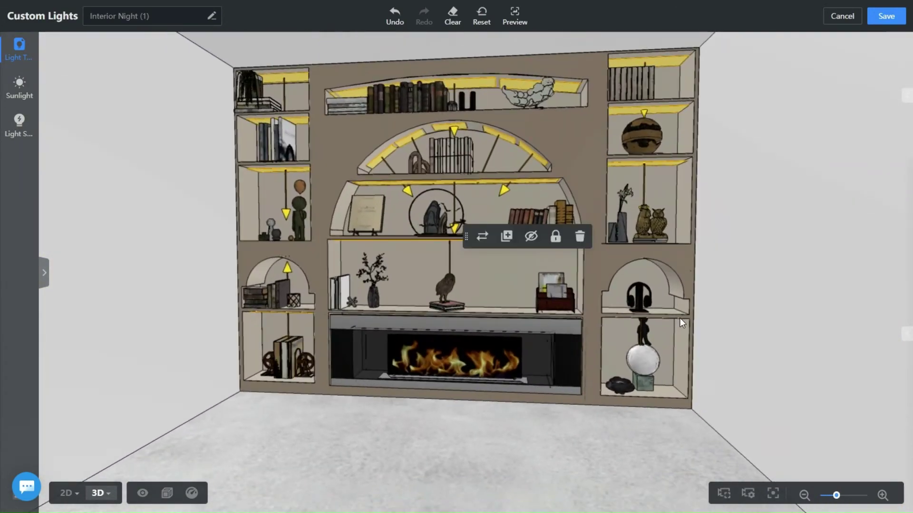
scroll(679, 318, "up", 2)
scroll(678, 300, "down", 2)
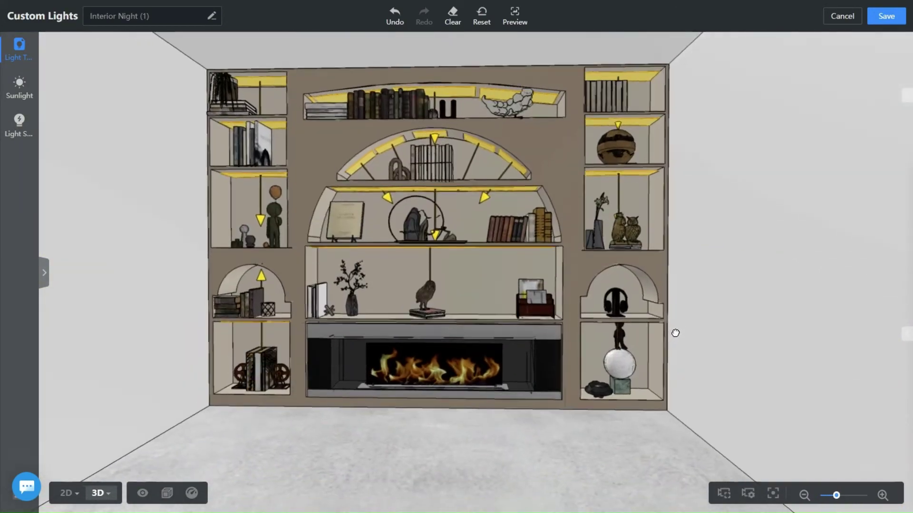
scroll(675, 332, "up", 2)
left_click(653, 323)
- Add a warm orange IES spotlight in the right small arch at 1193 mm height
left_click(45, 272)
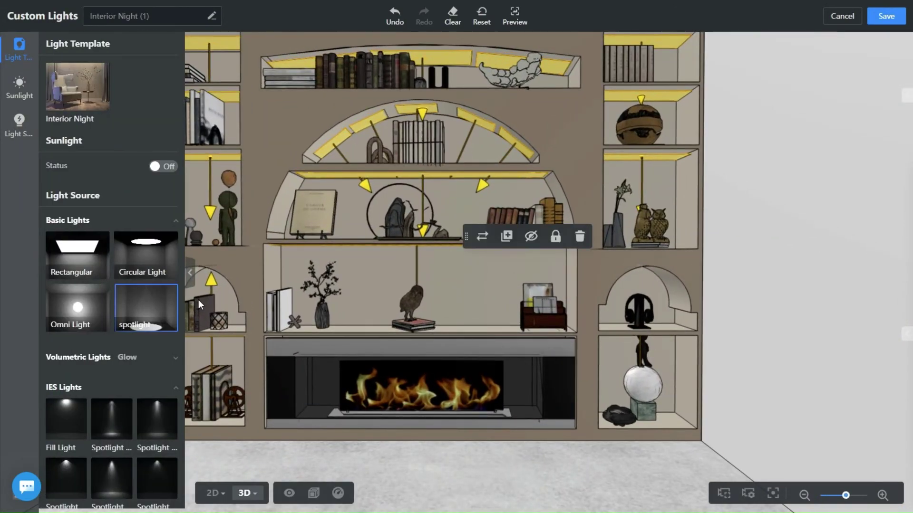
scroll(107, 321, "down", 2)
left_click(157, 338)
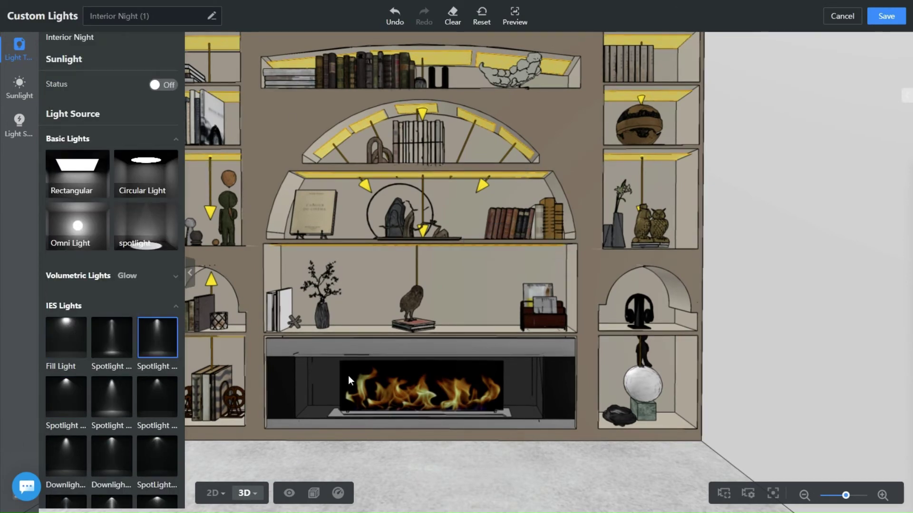
left_click(648, 277)
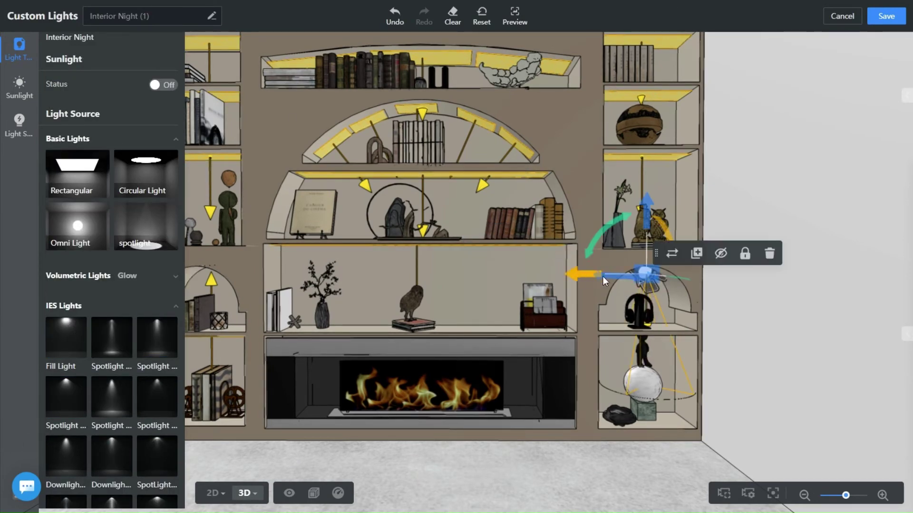
mouse_move(682, 279)
left_mouse_down()
mouse_move(414, 232)
mouse_move(337, 238)
left_mouse_up()
left_click_drag(382, 161, 379, 143)
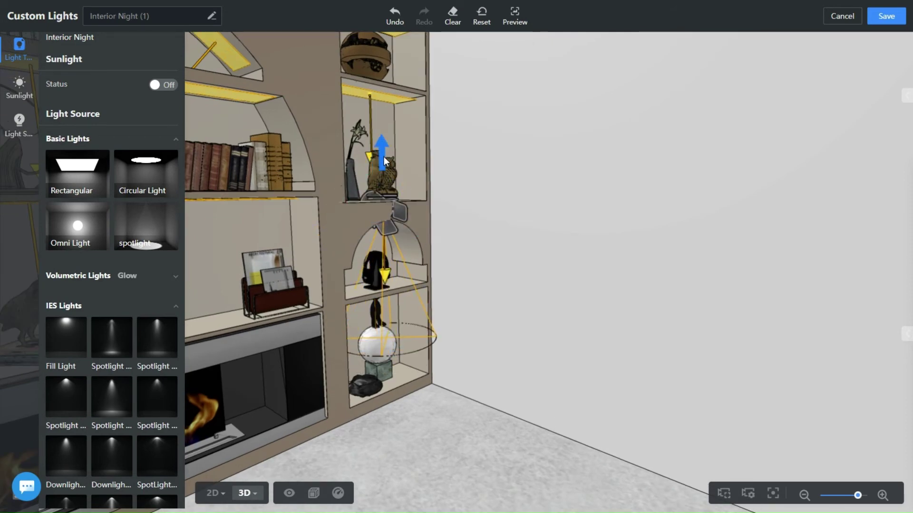
left_click_drag(430, 386, 642, 321)
scroll(713, 321, "up", 5)
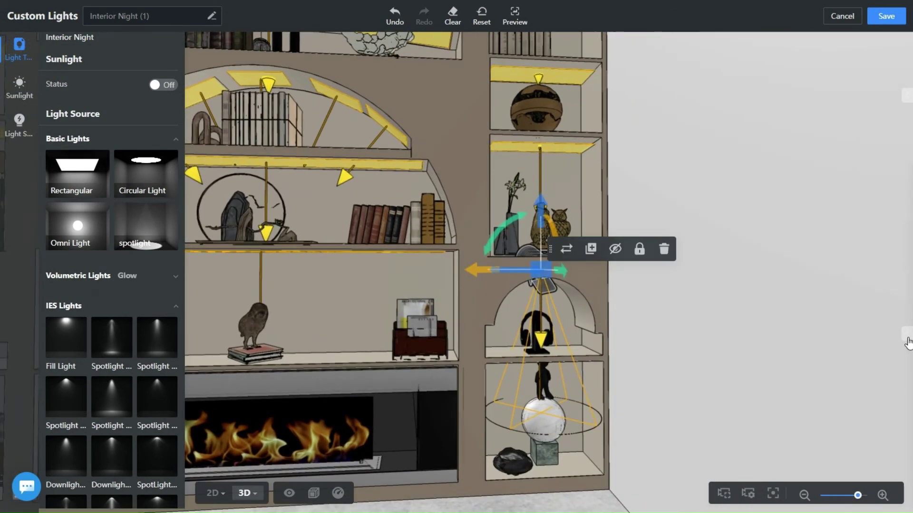
left_click(885, 137)
left_click(766, 93)
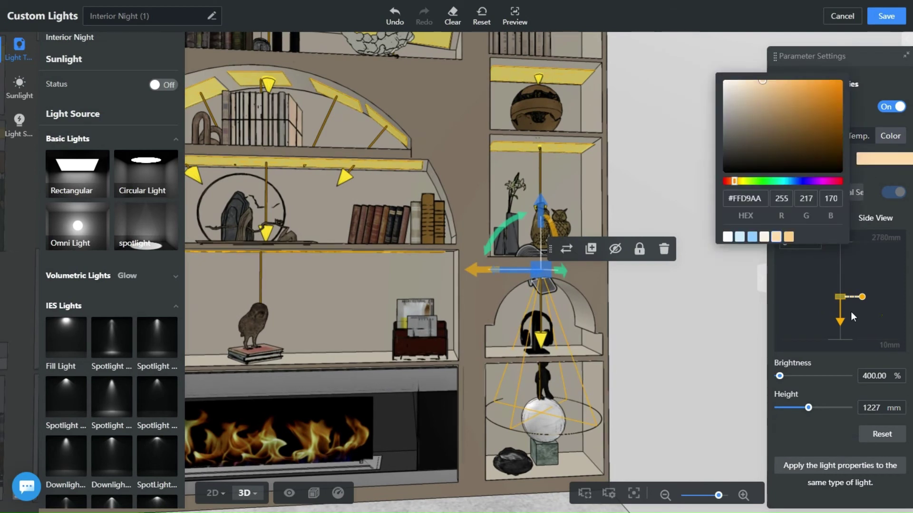
left_click(822, 250)
left_click_drag(842, 292, 831, 325)
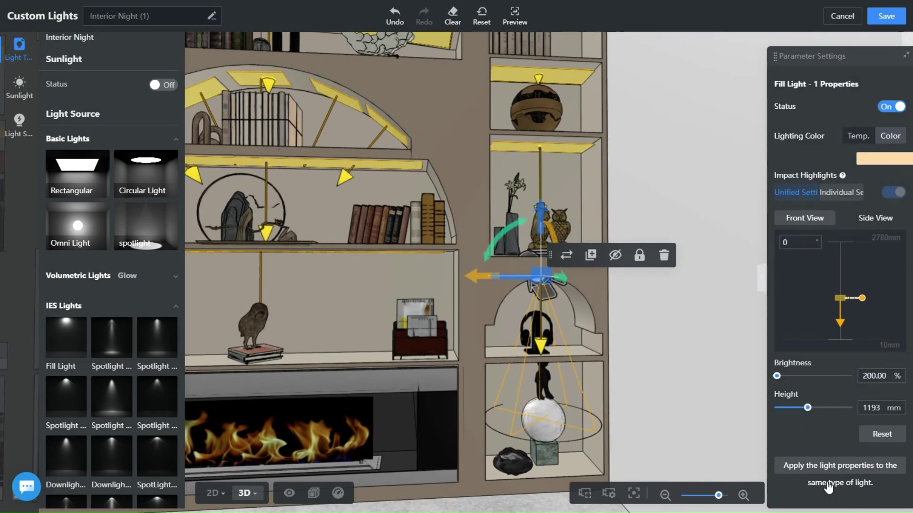
left_click(602, 360)
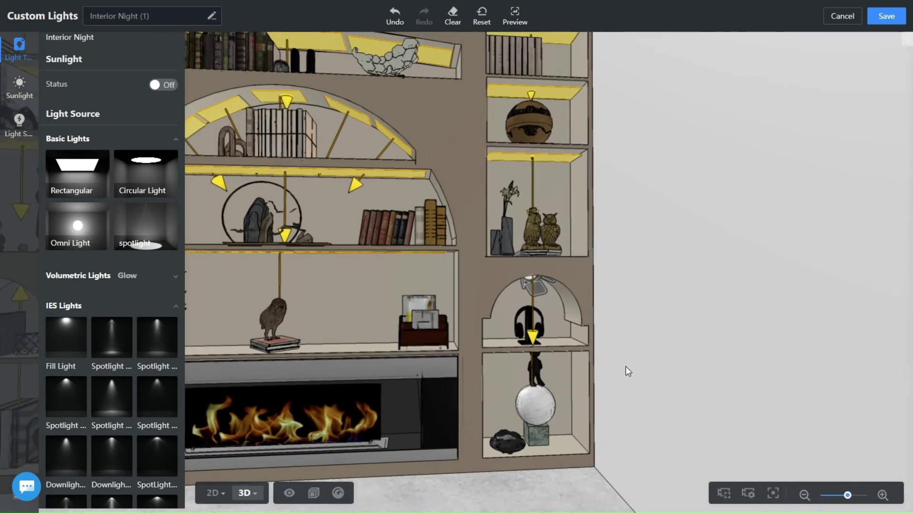
scroll(626, 370, "down", 3)
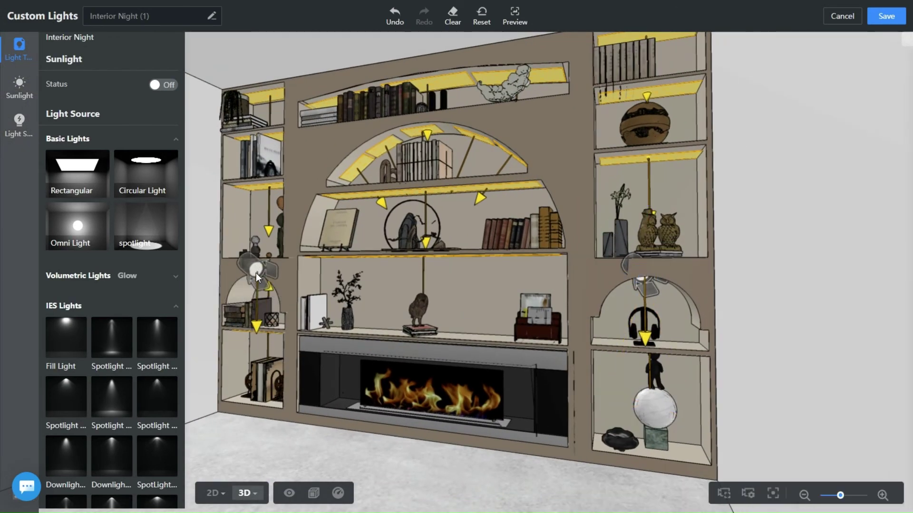
scroll(257, 273, "up", 3)
- Position the fill light about 1155 mm high in the left arch and save
left_click(435, 307)
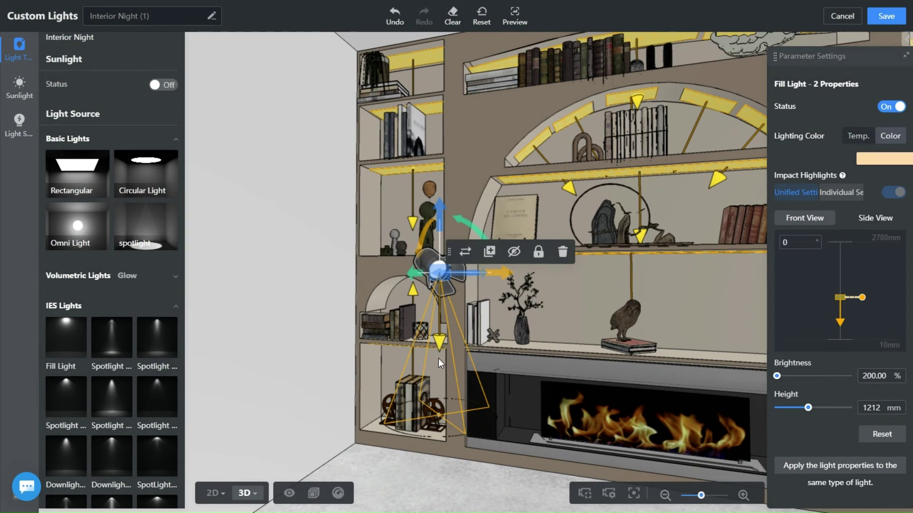
left_click_drag(470, 279, 446, 296)
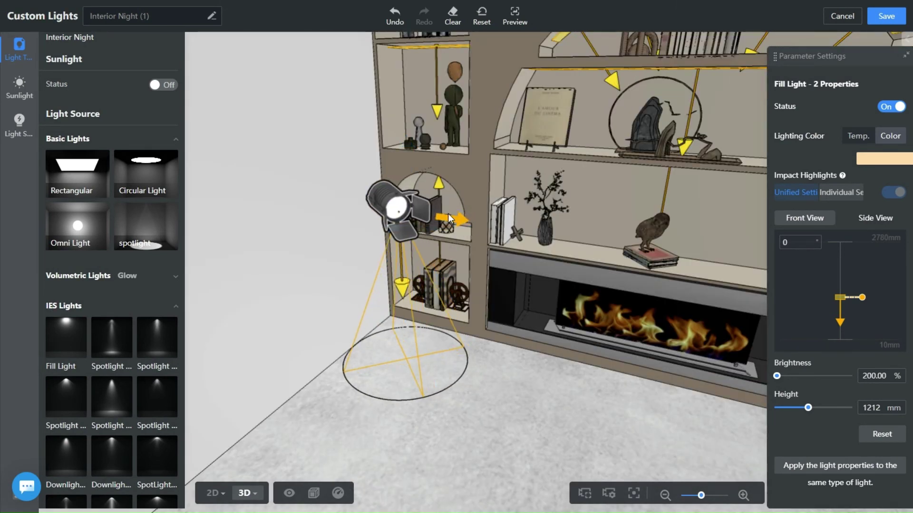
left_click(391, 203)
mouse_move(390, 203)
left_mouse_down()
mouse_move(448, 180)
mouse_move(407, 180)
mouse_move(456, 335)
mouse_move(327, 237)
left_mouse_up()
left_click(446, 180)
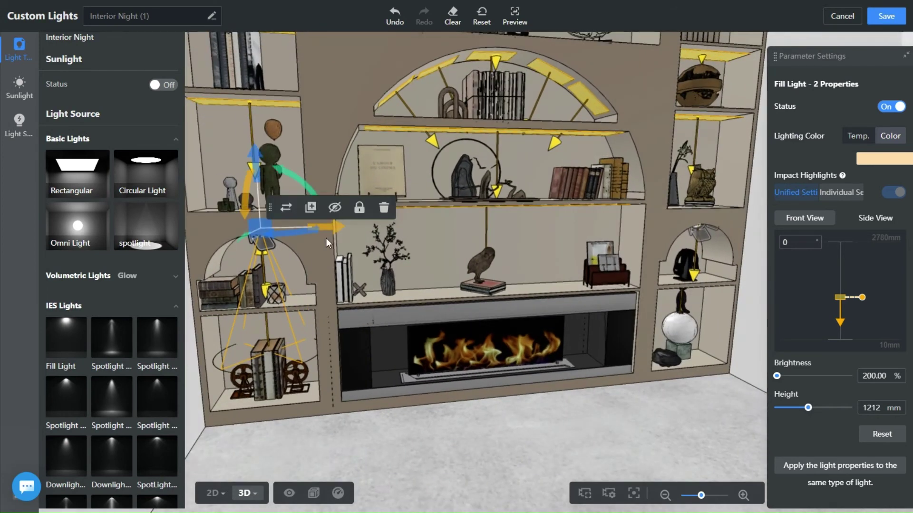
left_click(328, 227)
left_click_drag(251, 189, 251, 177)
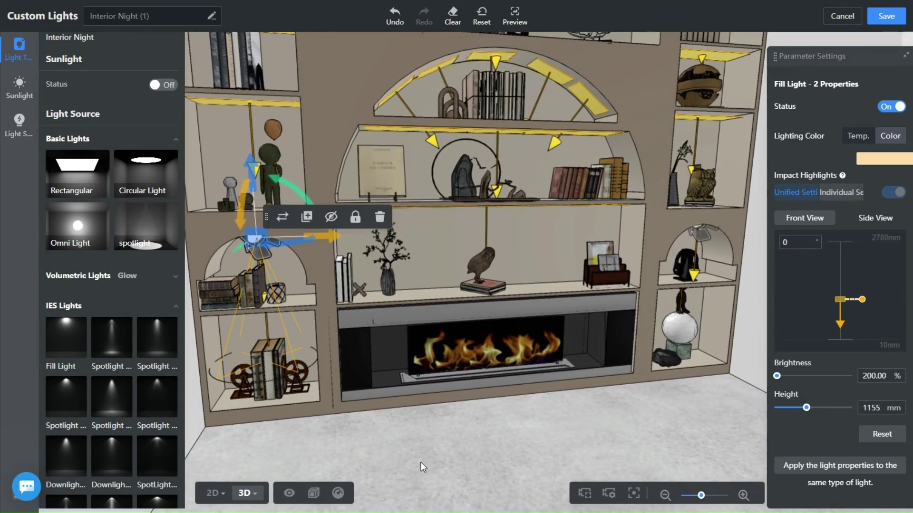
left_click(886, 15)
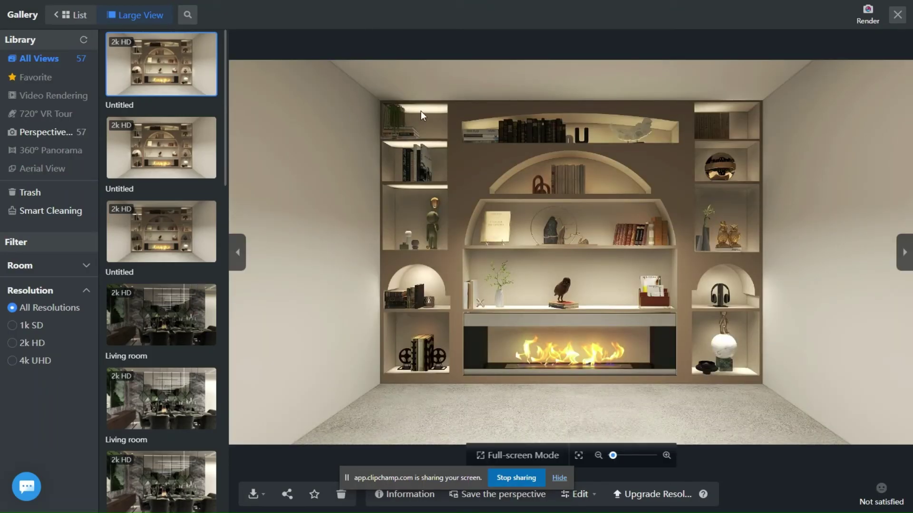
- Inspect the finished 2K HD night render up close in the gallery
right_click(763, 220)
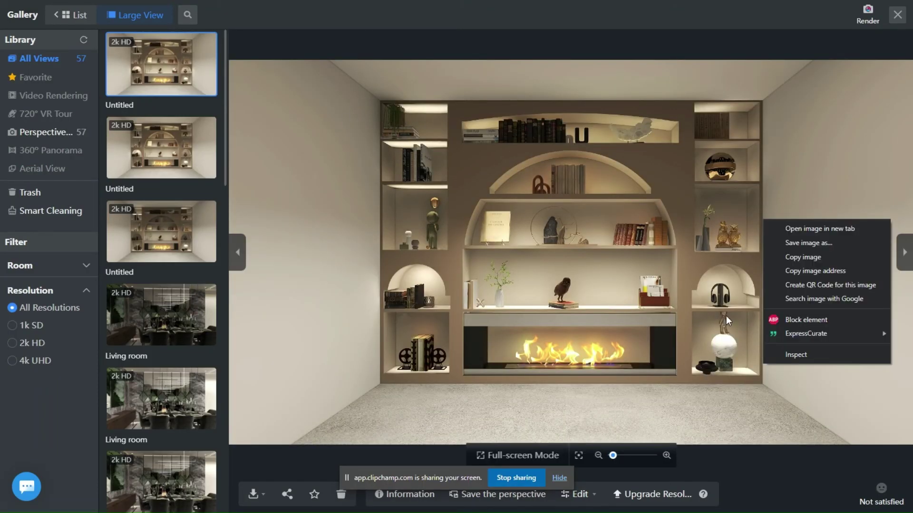
left_click(737, 395)
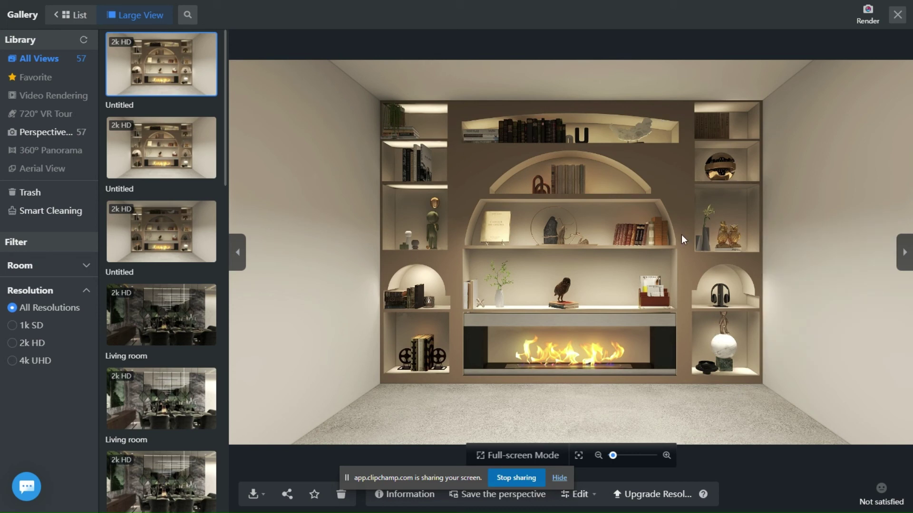
scroll(727, 318, "up", 1)
scroll(719, 373, "up", 2)
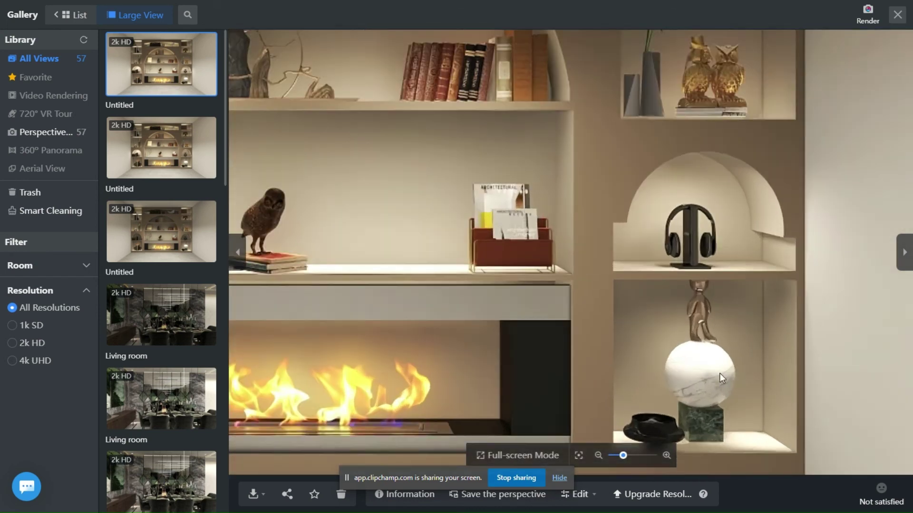
scroll(726, 312, "up", 2)
scroll(683, 308, "down", 3)
scroll(598, 126, "up", 3)
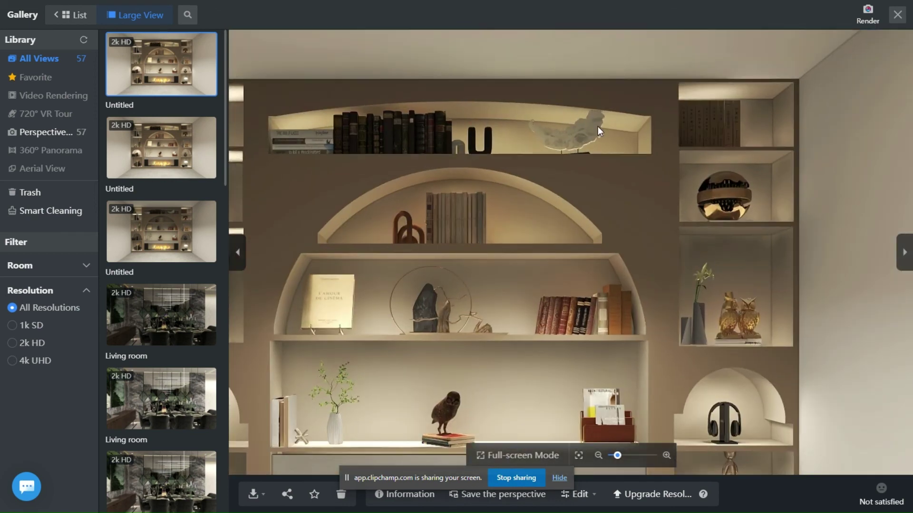
scroll(762, 321, "down", 3)
scroll(422, 307, "up", 2)
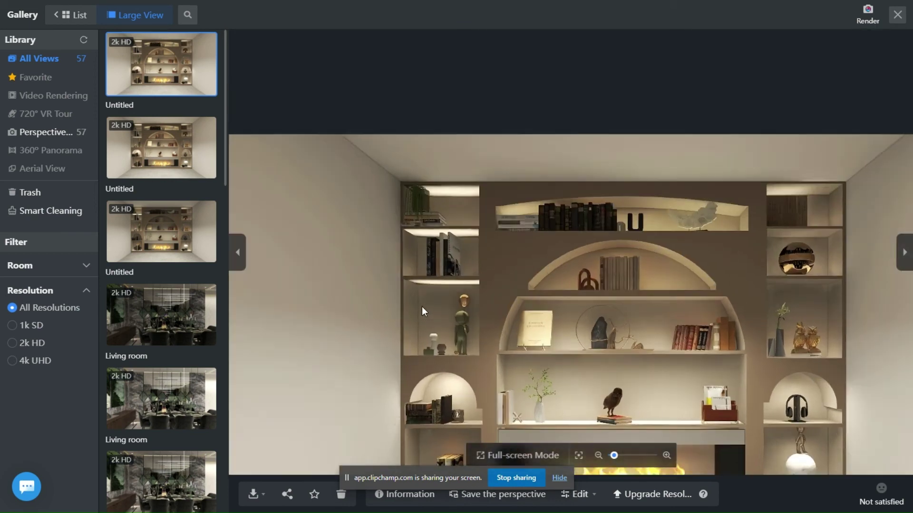
scroll(448, 181, "up", 2)
scroll(462, 339, "down", 2)
scroll(467, 398, "down", 2)
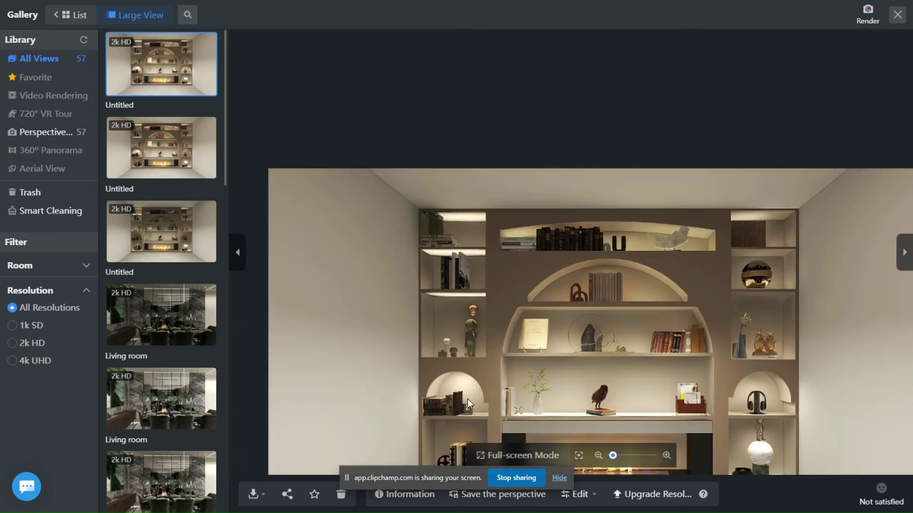
scroll(473, 329, "up", 2)
right_click(519, 323)
scroll(502, 344, "up", 3)
scroll(786, 307, "up", 2)
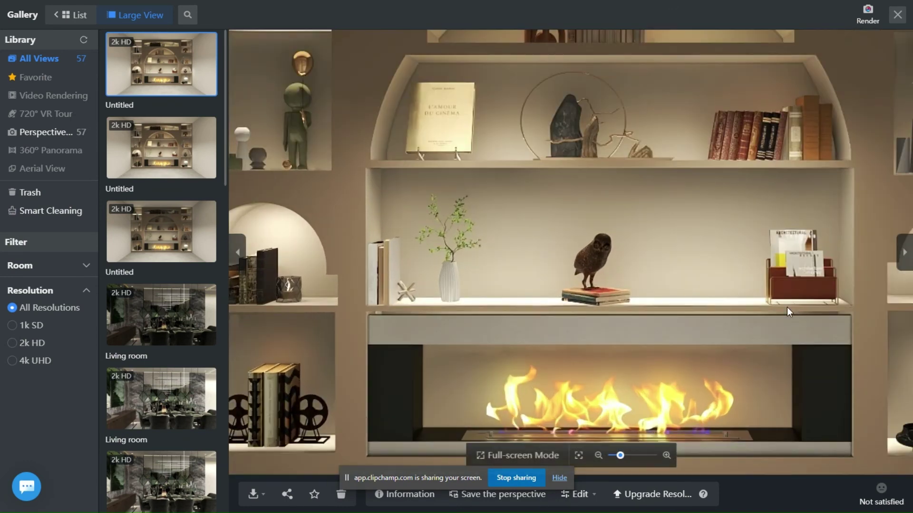
scroll(425, 192, "down", 2)
scroll(562, 262, "up", 1)
right_click(538, 264)
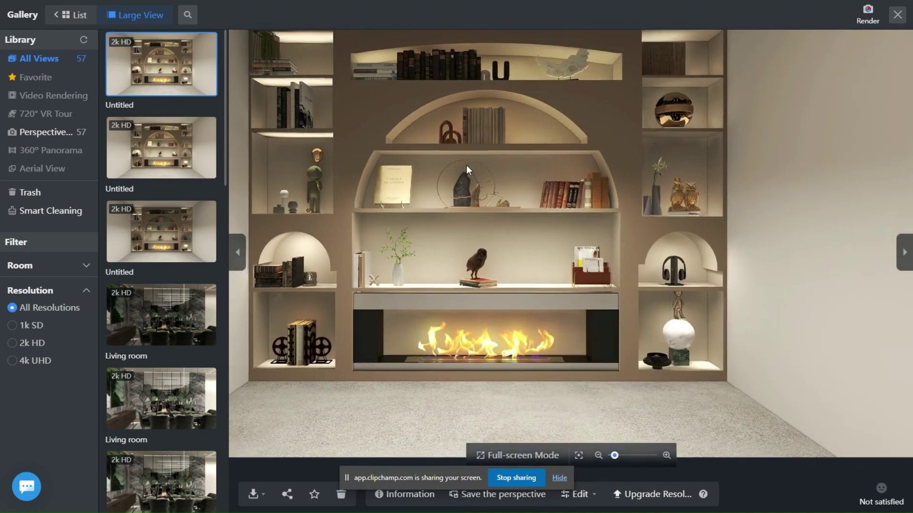
scroll(467, 164, "down", 2)
scroll(430, 241, "up", 1)
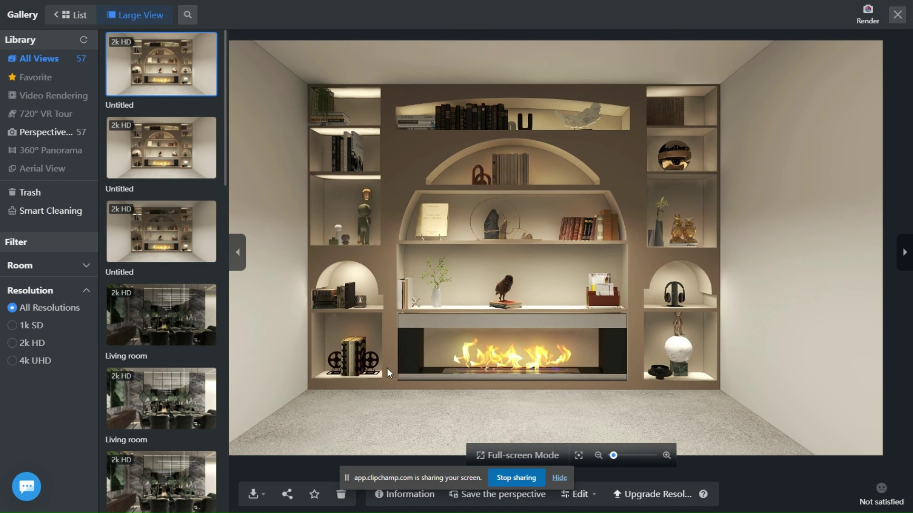